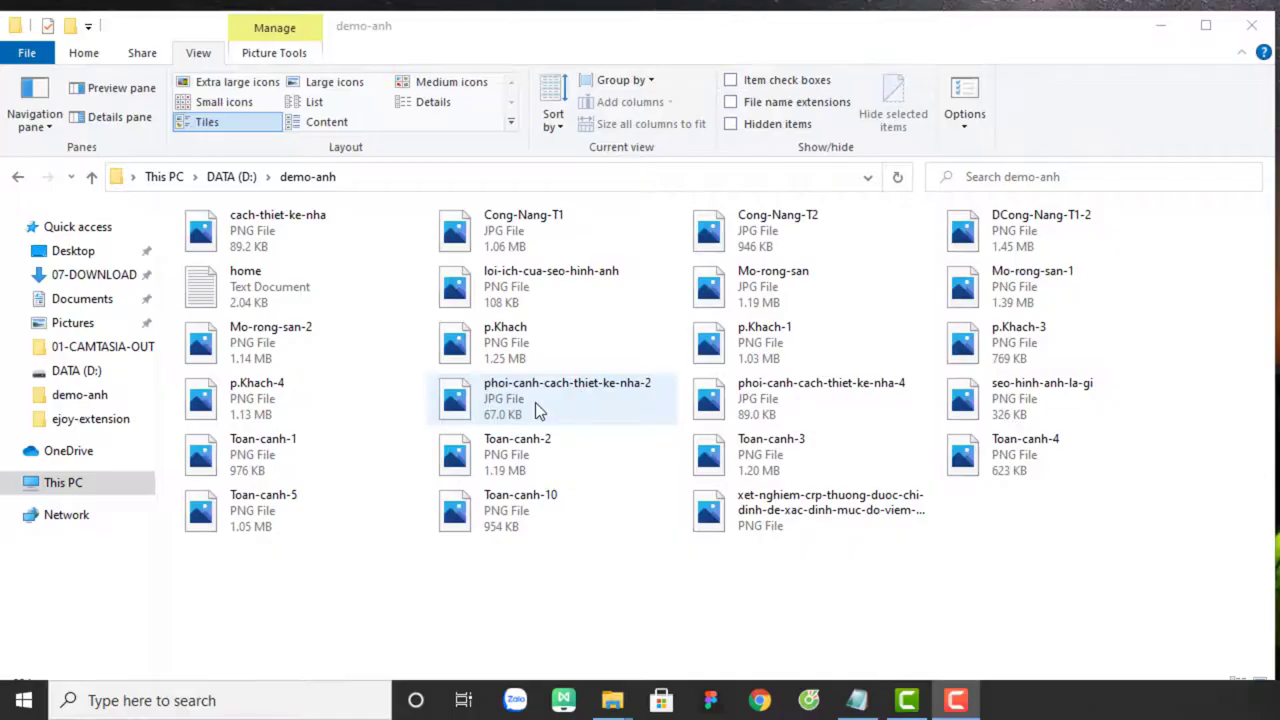
- View the images phoi-canh-cach-thiet-ke-nha-2 and phoi-canh-cach-thiet-ke-nha-4 one after the other, closing each
double_click(535, 402)
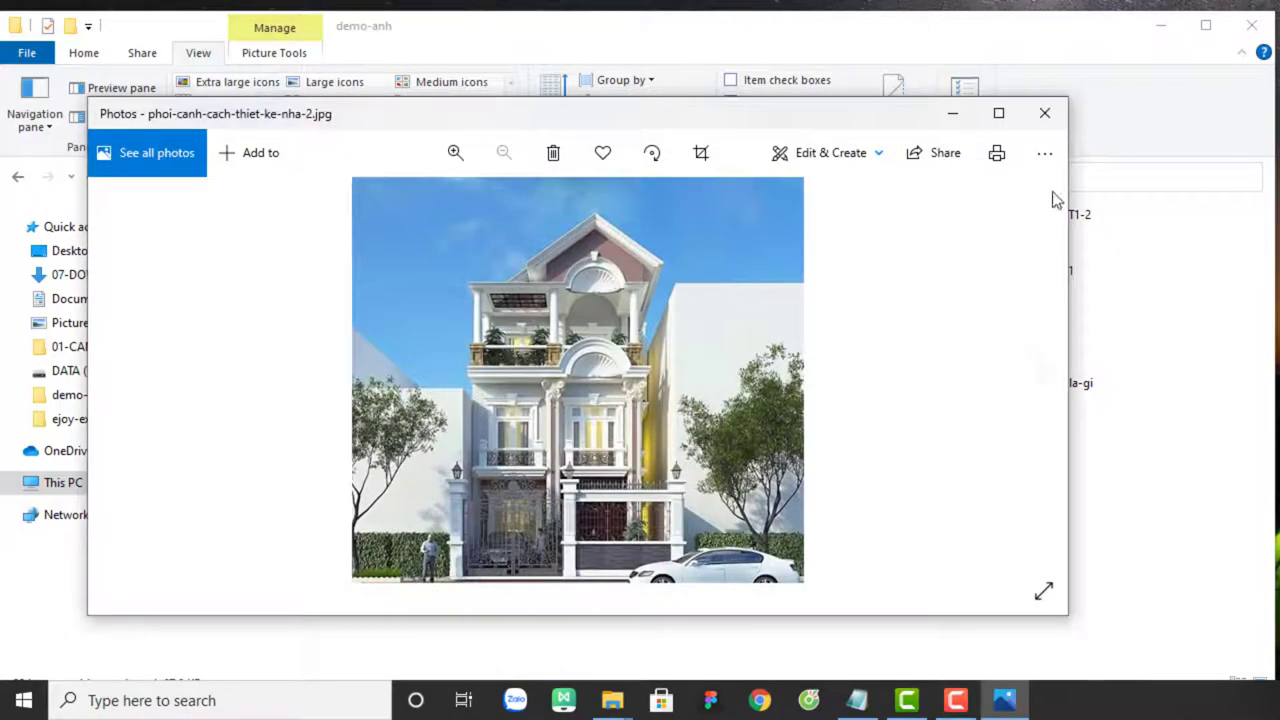
left_click(1045, 115)
left_click(785, 402)
double_click(785, 402)
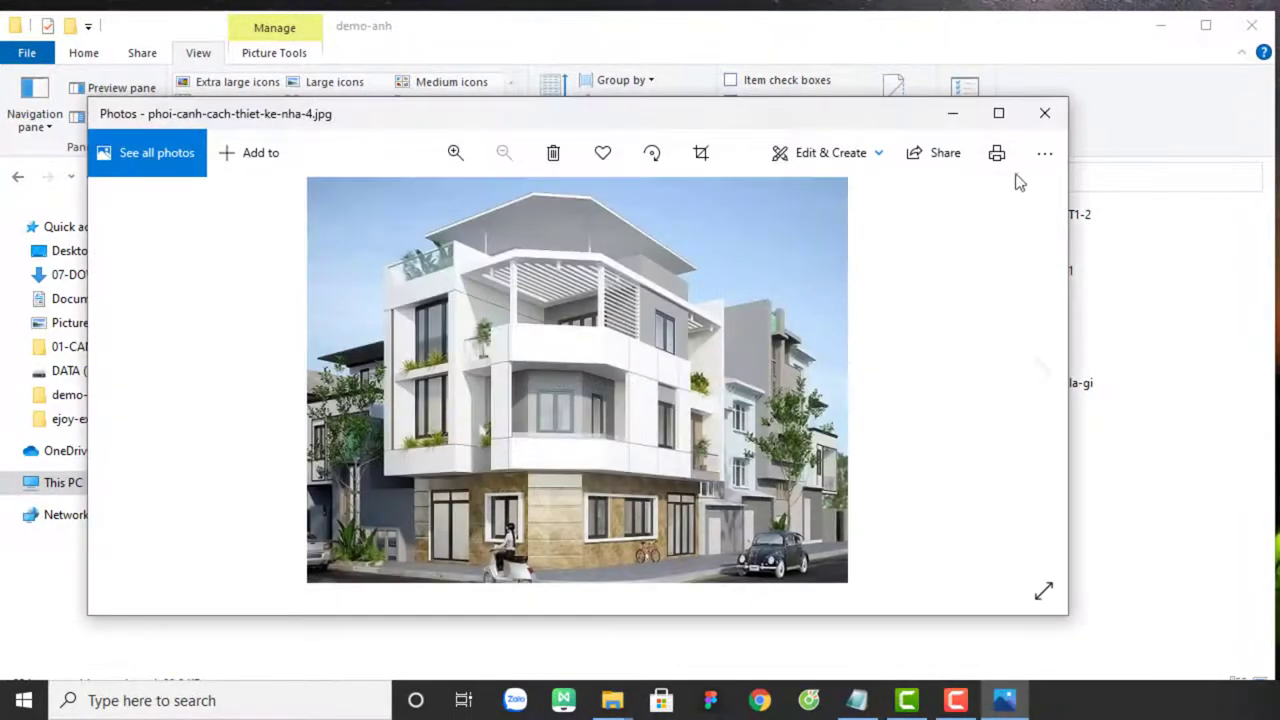
left_click(1048, 112)
left_click(547, 400)
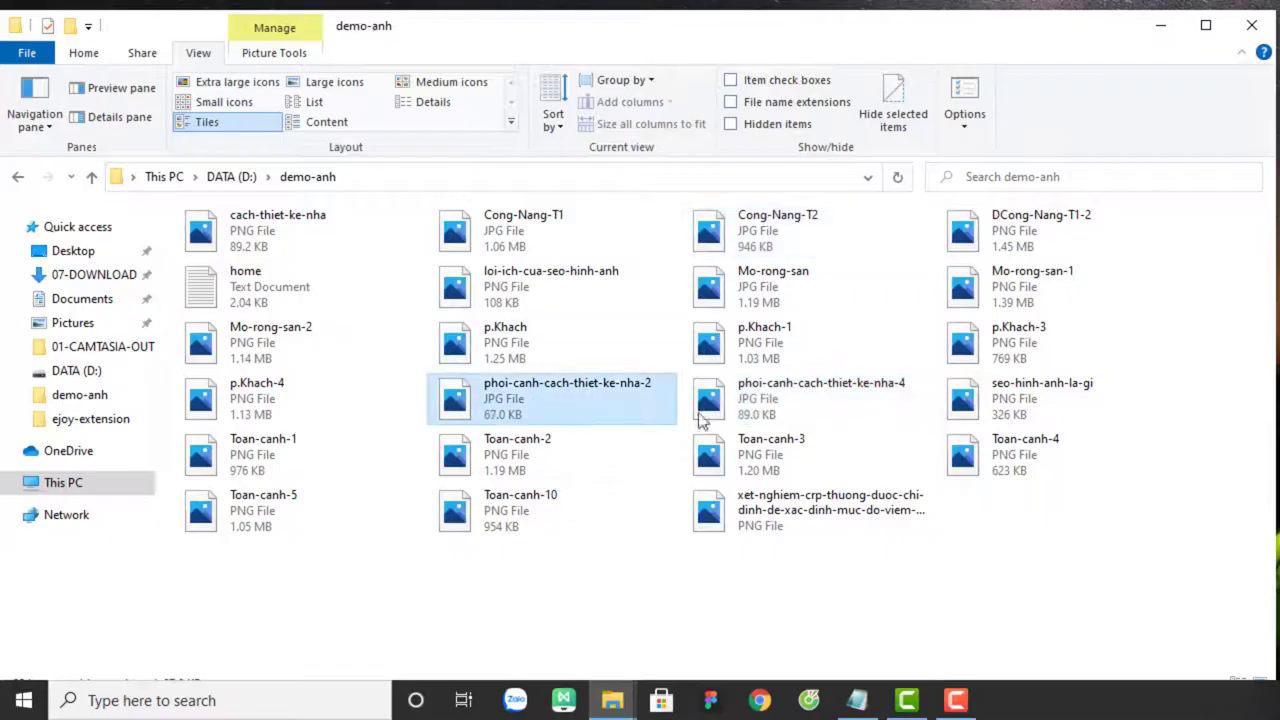
left_click(705, 415)
left_click(502, 412)
left_click(745, 412)
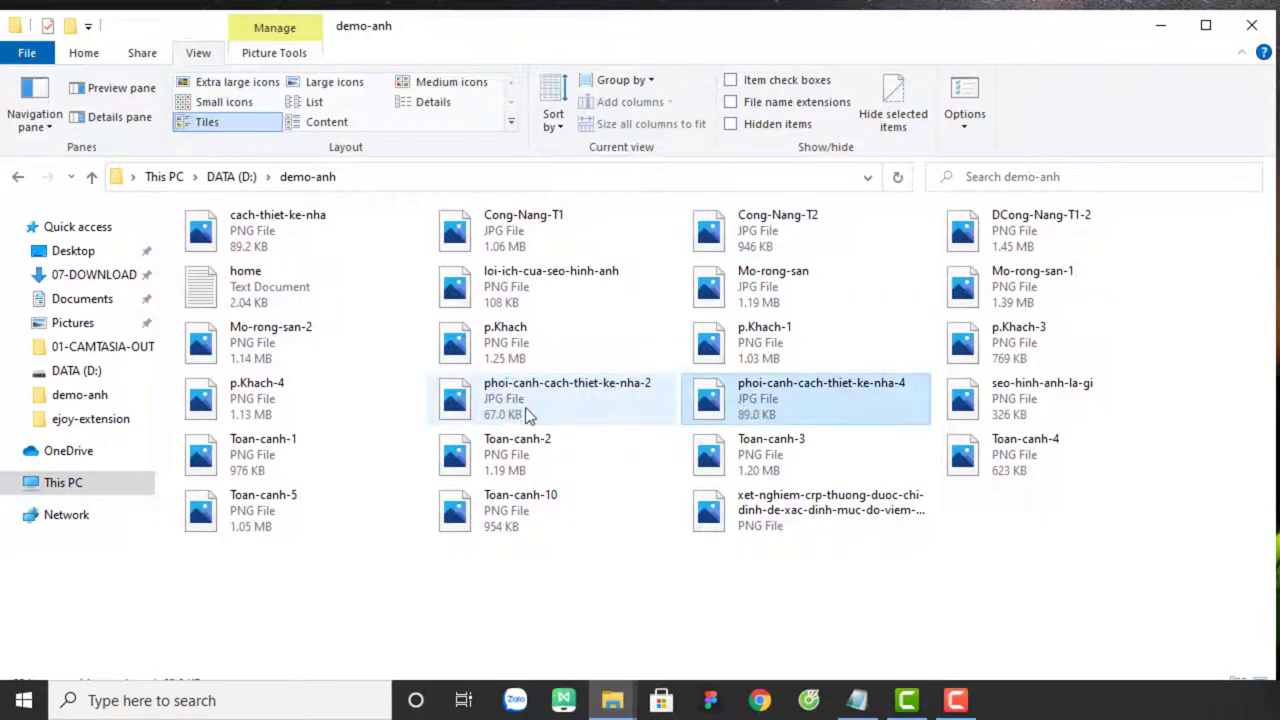
left_click(528, 414)
left_click(730, 410)
left_click(525, 396)
left_click(792, 402)
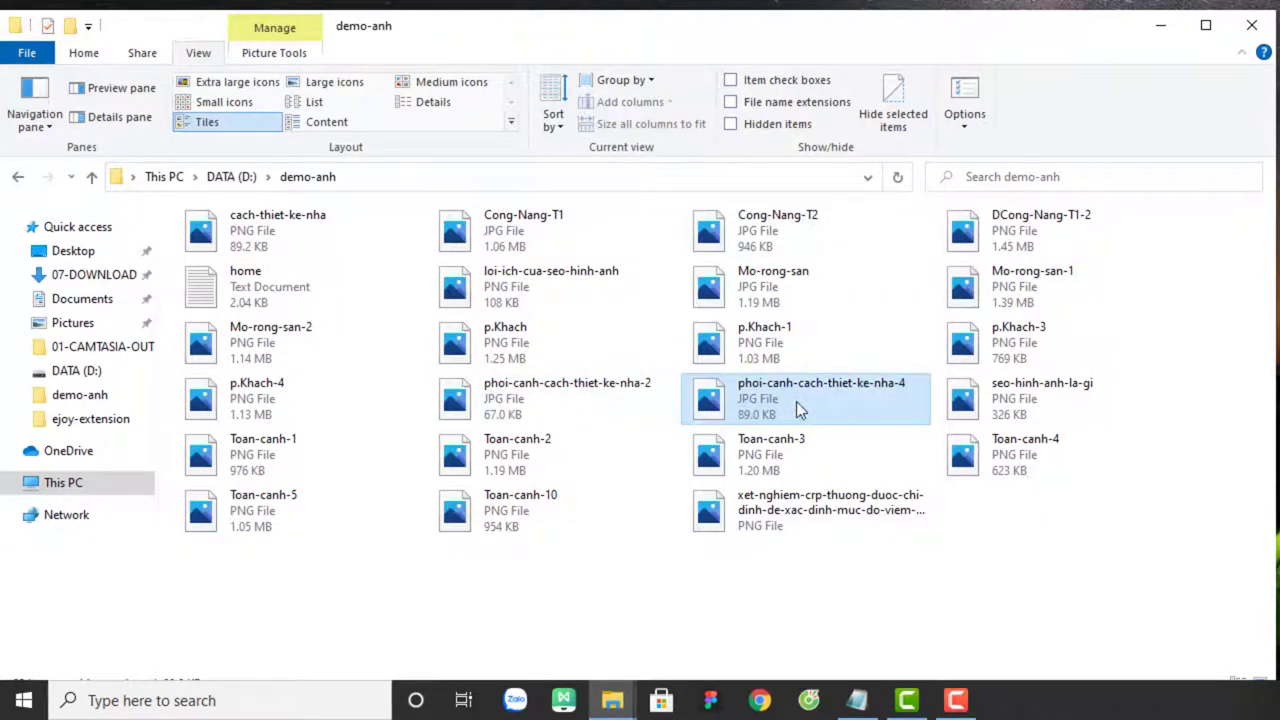
left_click(1000, 402)
left_click(746, 402)
left_click(548, 407)
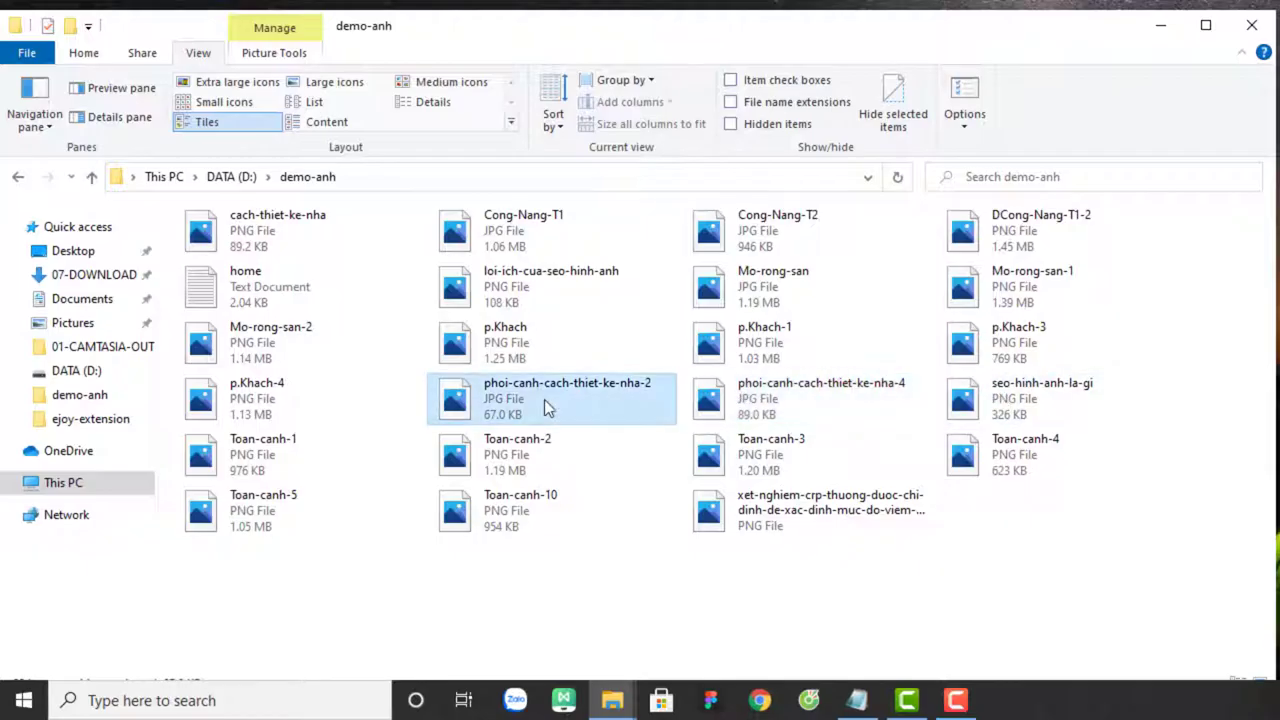
- View phoi-canh-cach-thiet-ke-nha-2 again, close it and clear the file selection
double_click(445, 418)
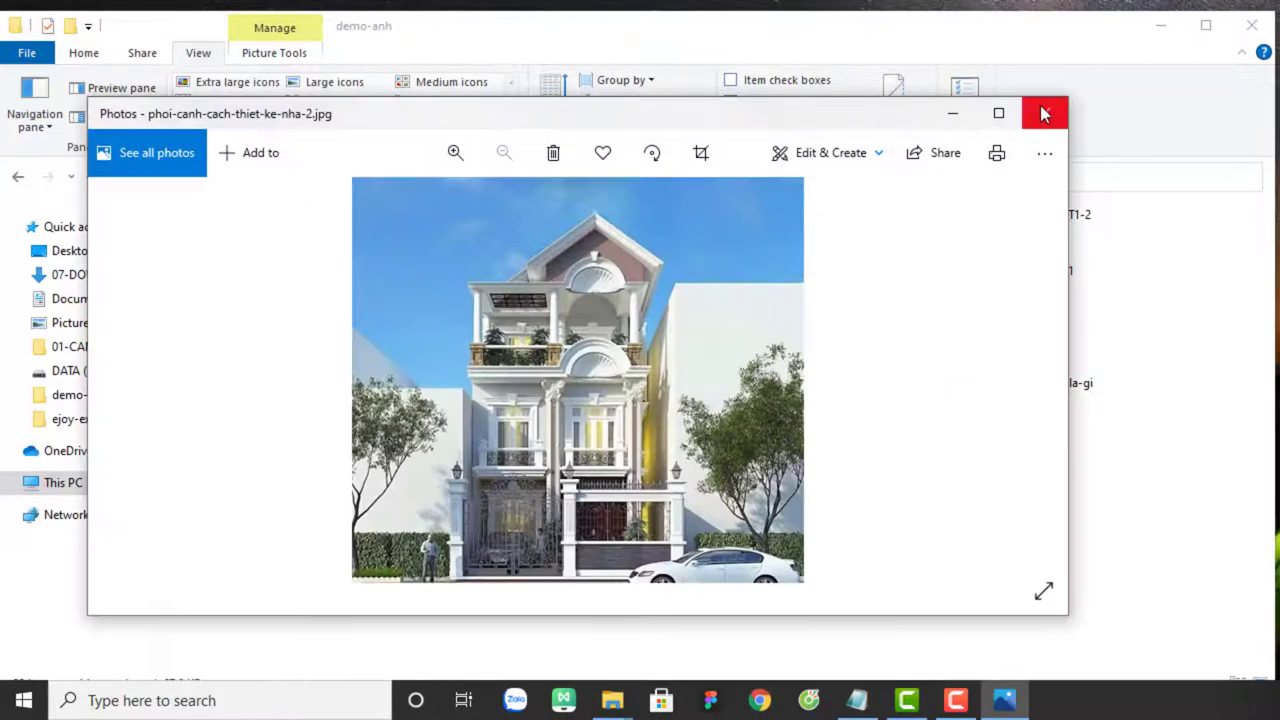
left_click(1046, 108)
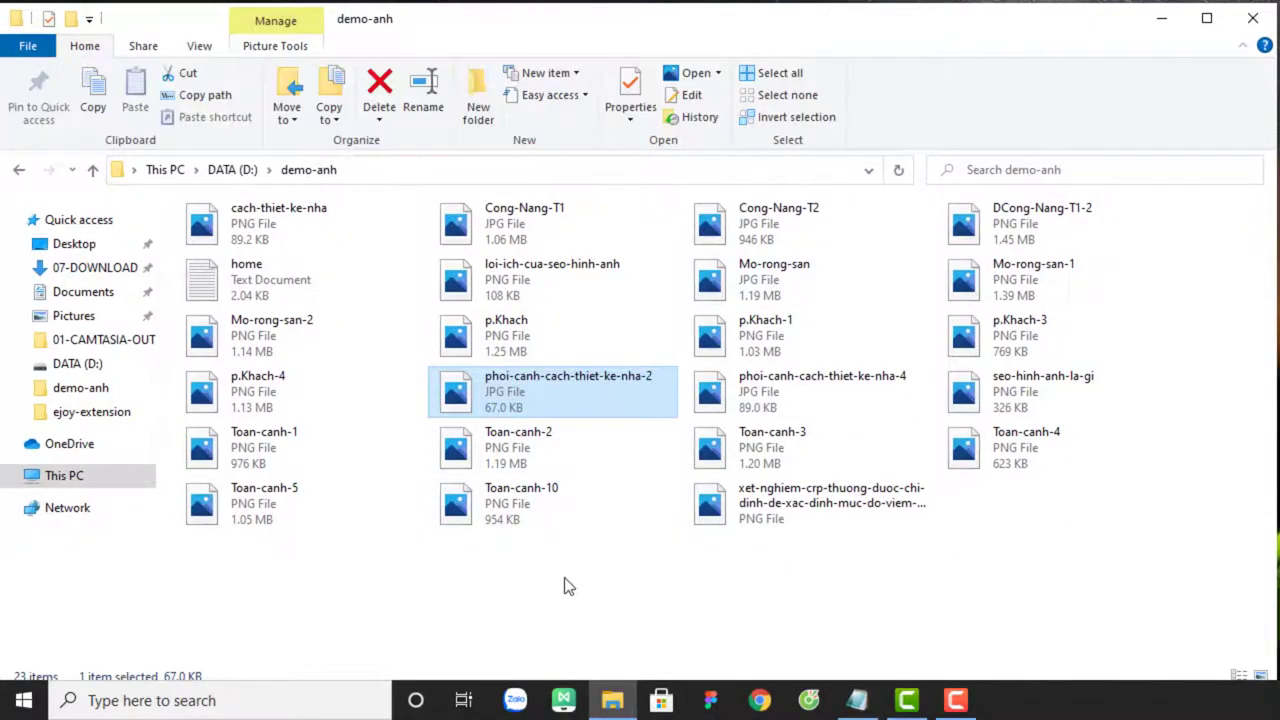
left_click(605, 585)
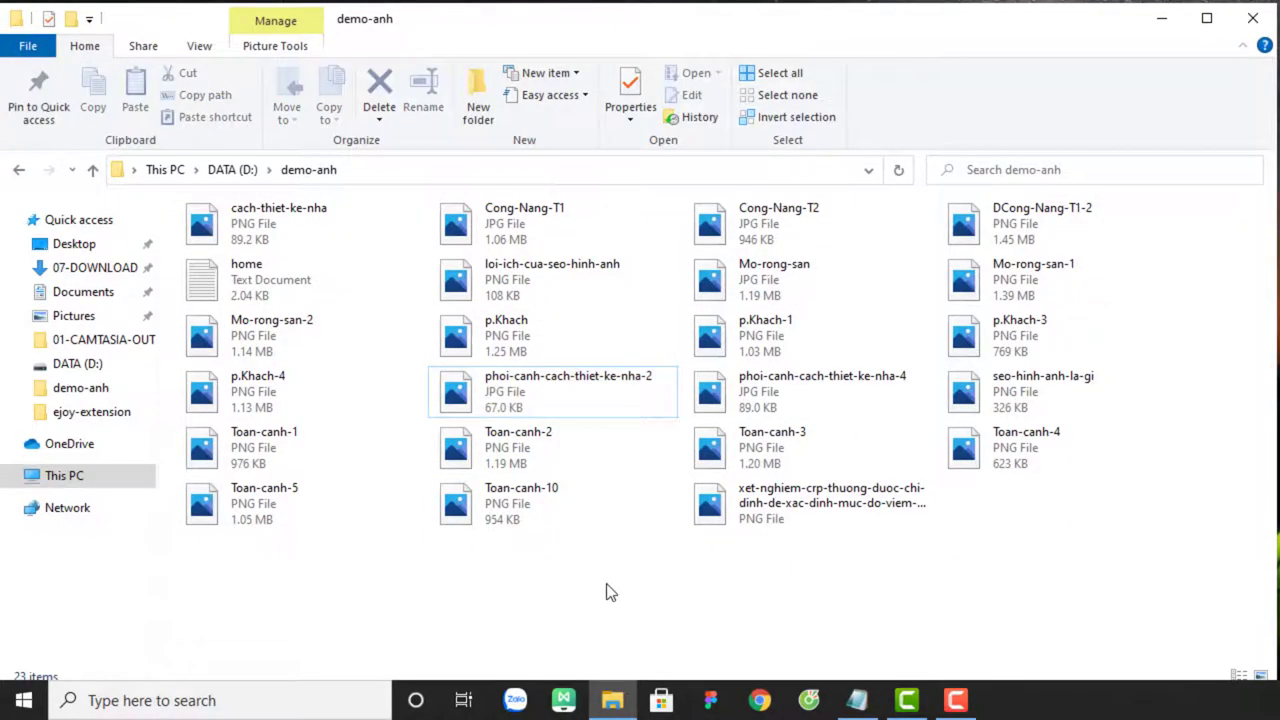
left_click(28, 47)
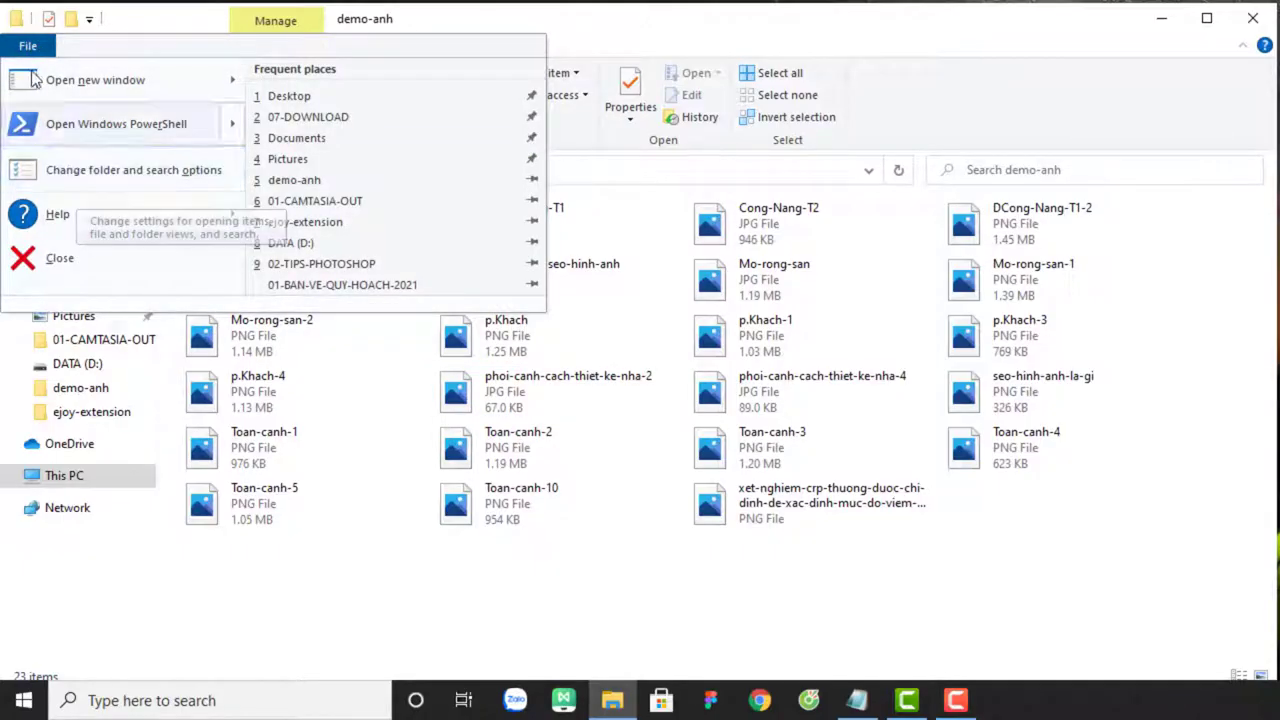
mouse_move(30, 78)
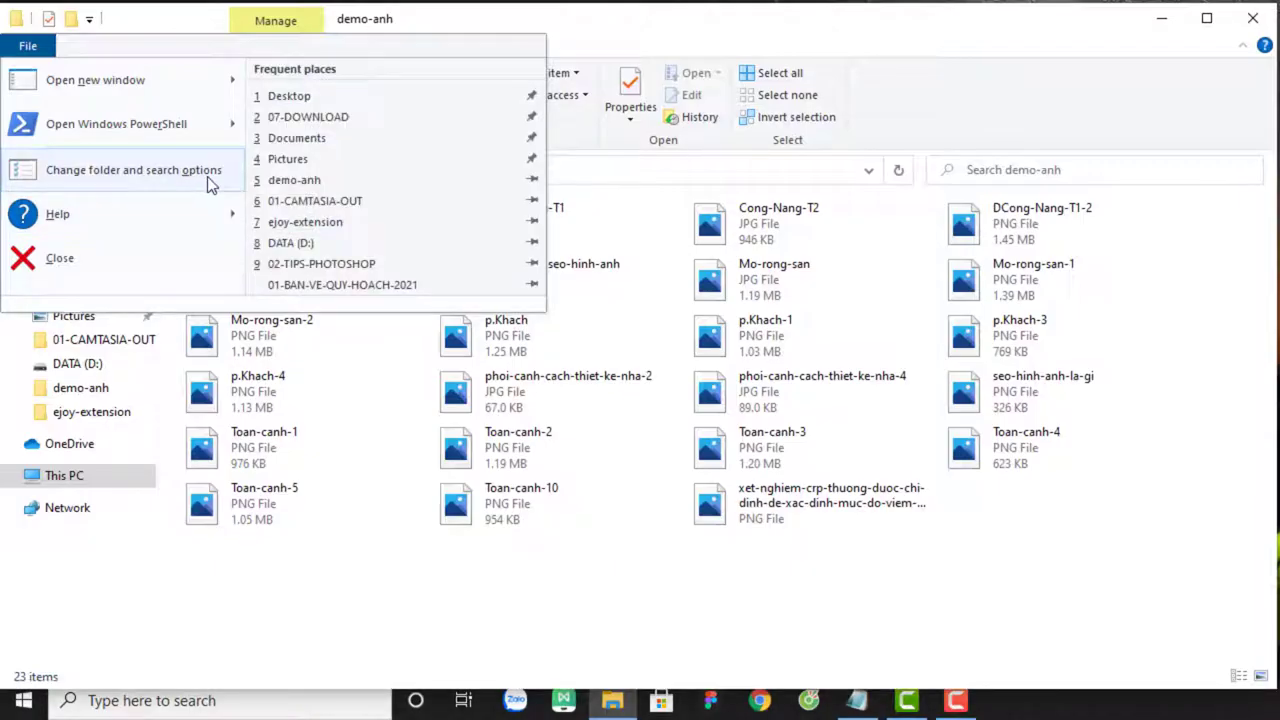
left_click(644, 30)
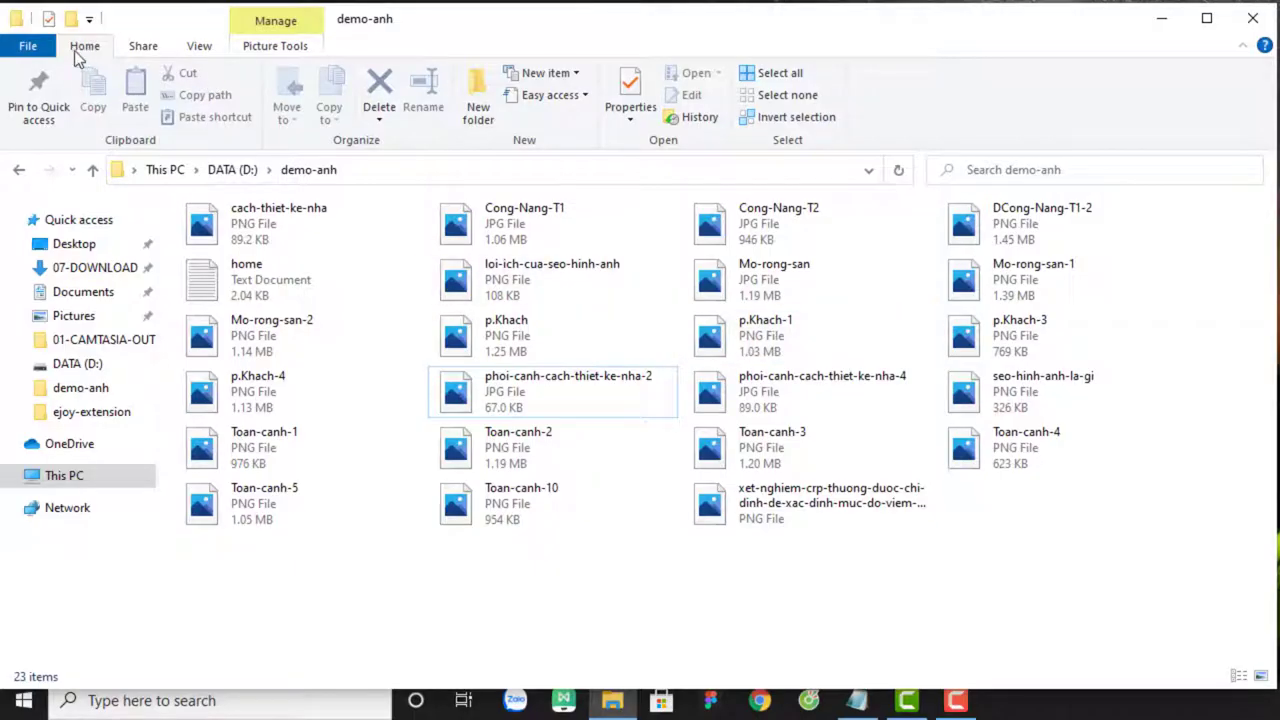
- Turn off "Always show icons, never thumbnails" in the folder view options and apply the change
left_click(197, 50)
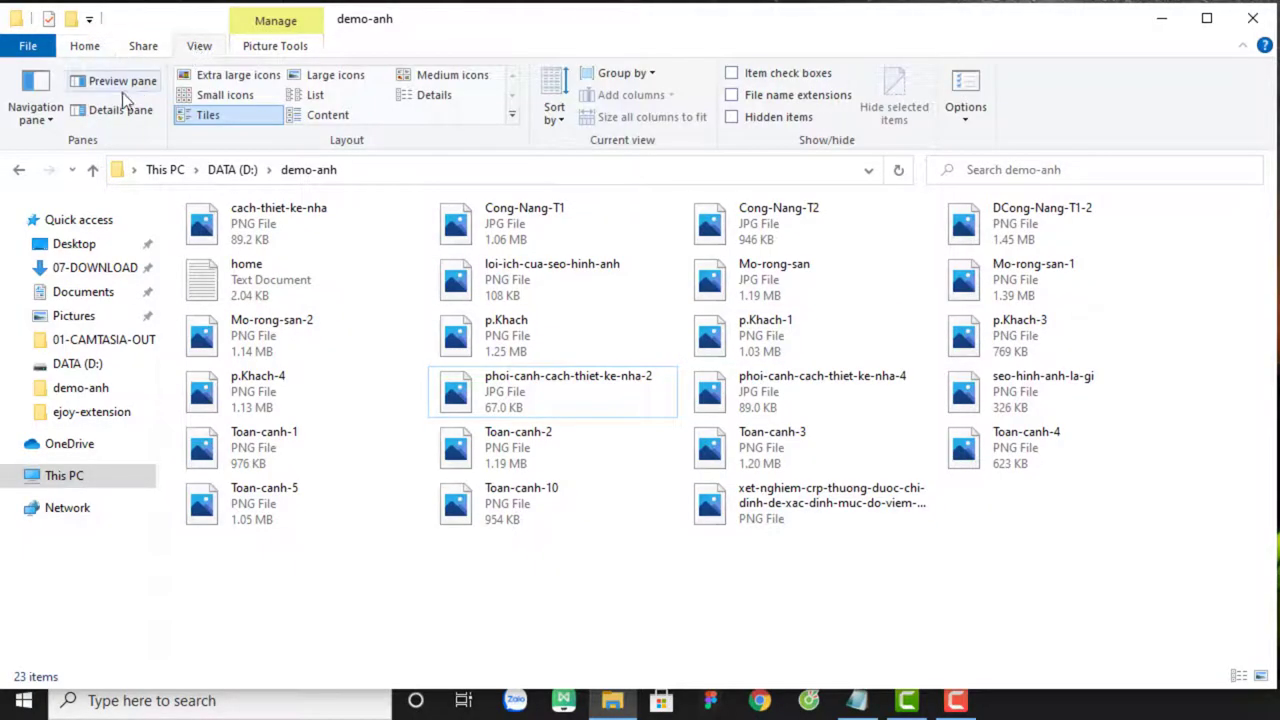
left_click(966, 119)
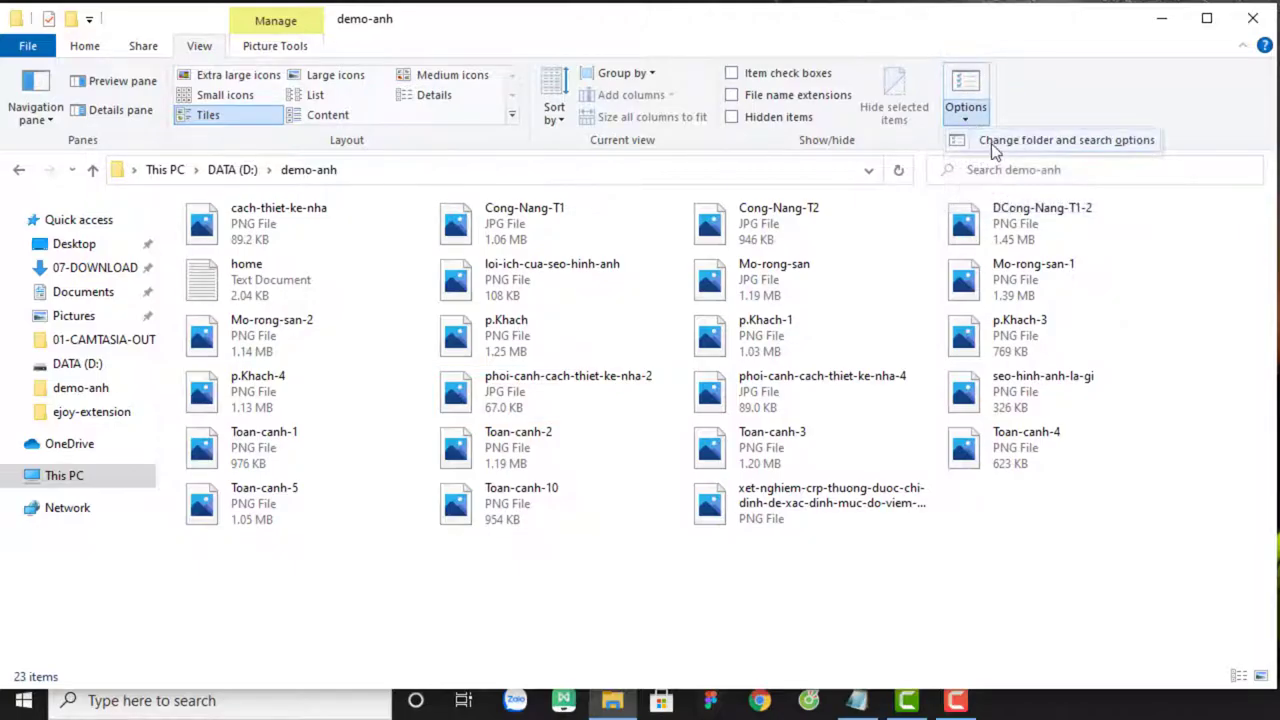
left_click(1097, 148)
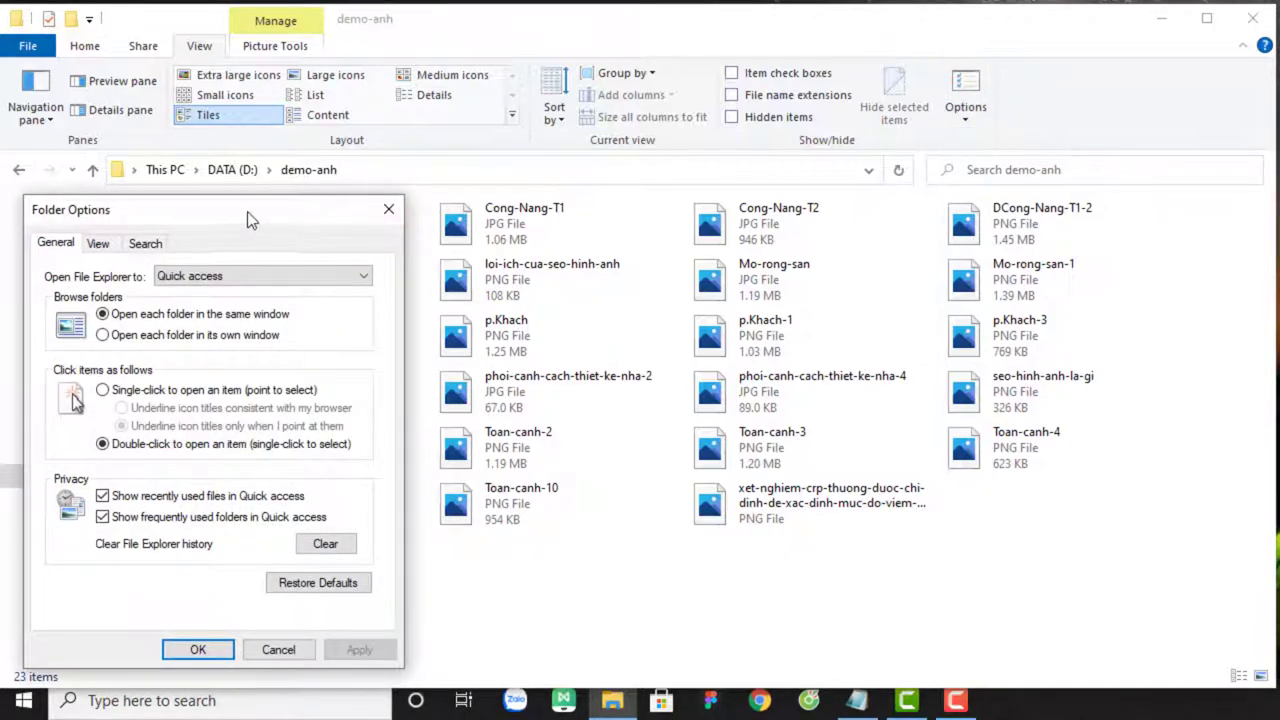
left_click_drag(247, 211, 371, 148)
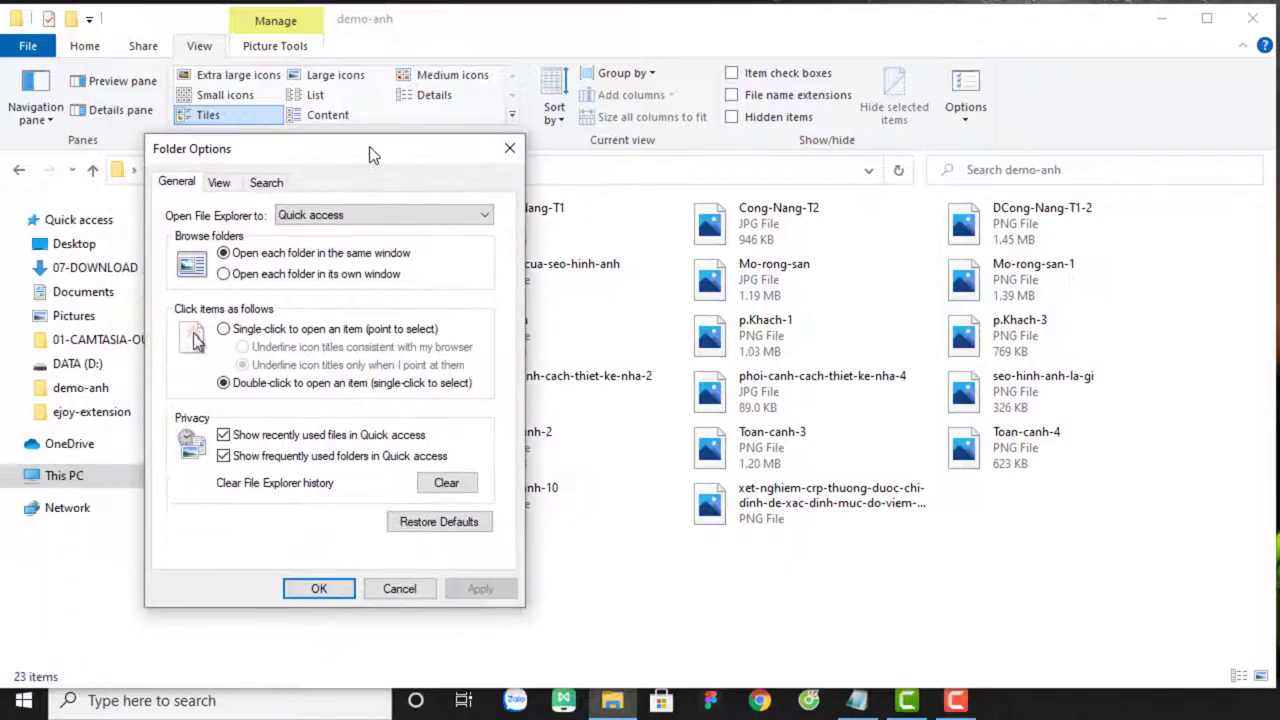
left_click(222, 181)
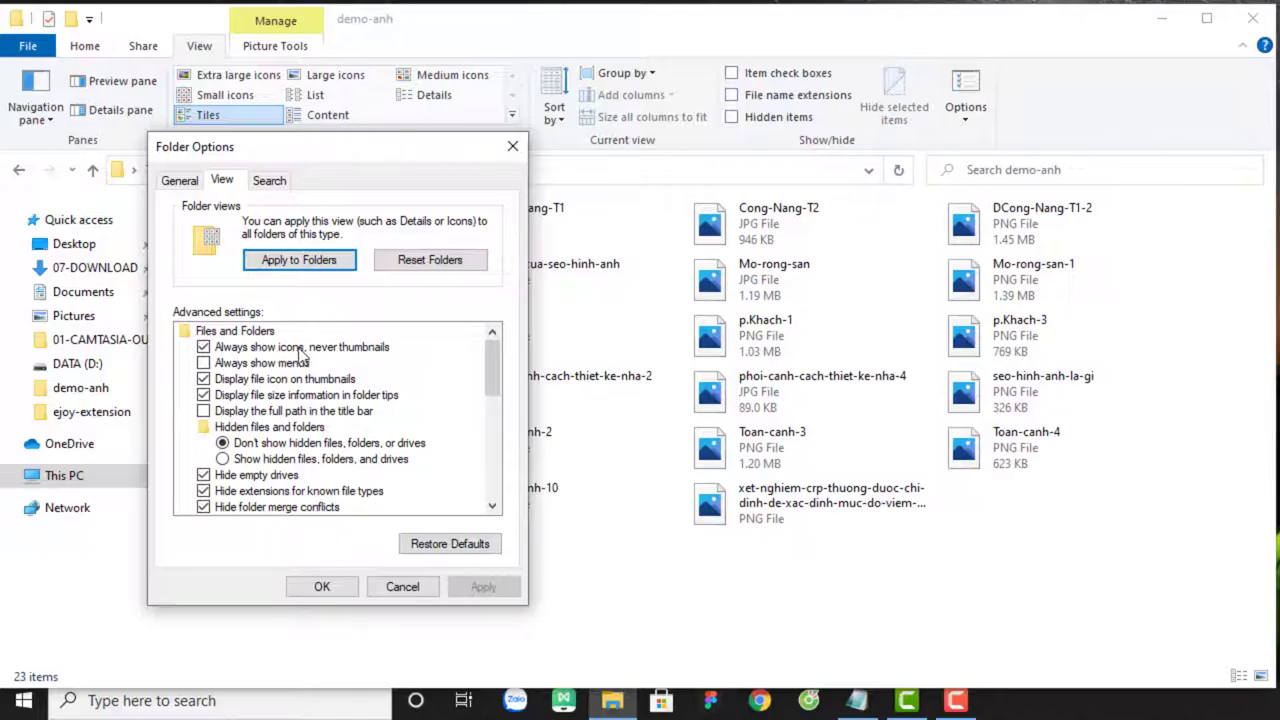
left_click(204, 347)
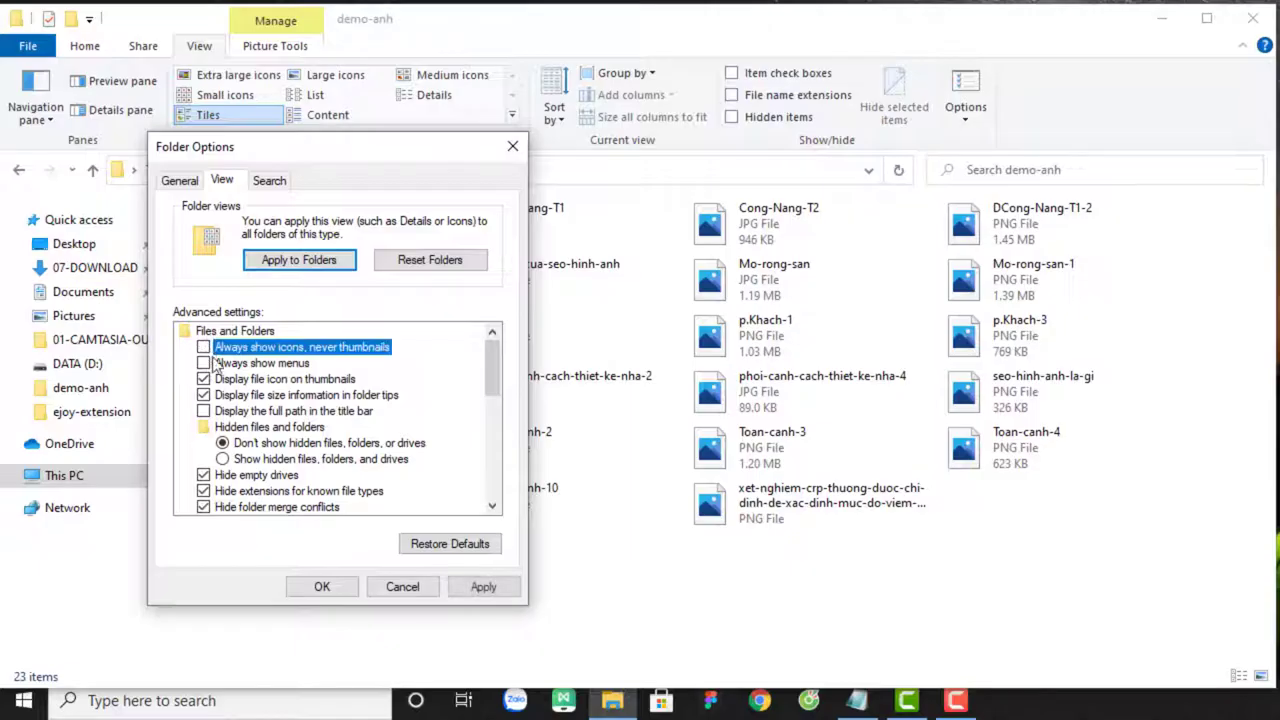
left_click(483, 588)
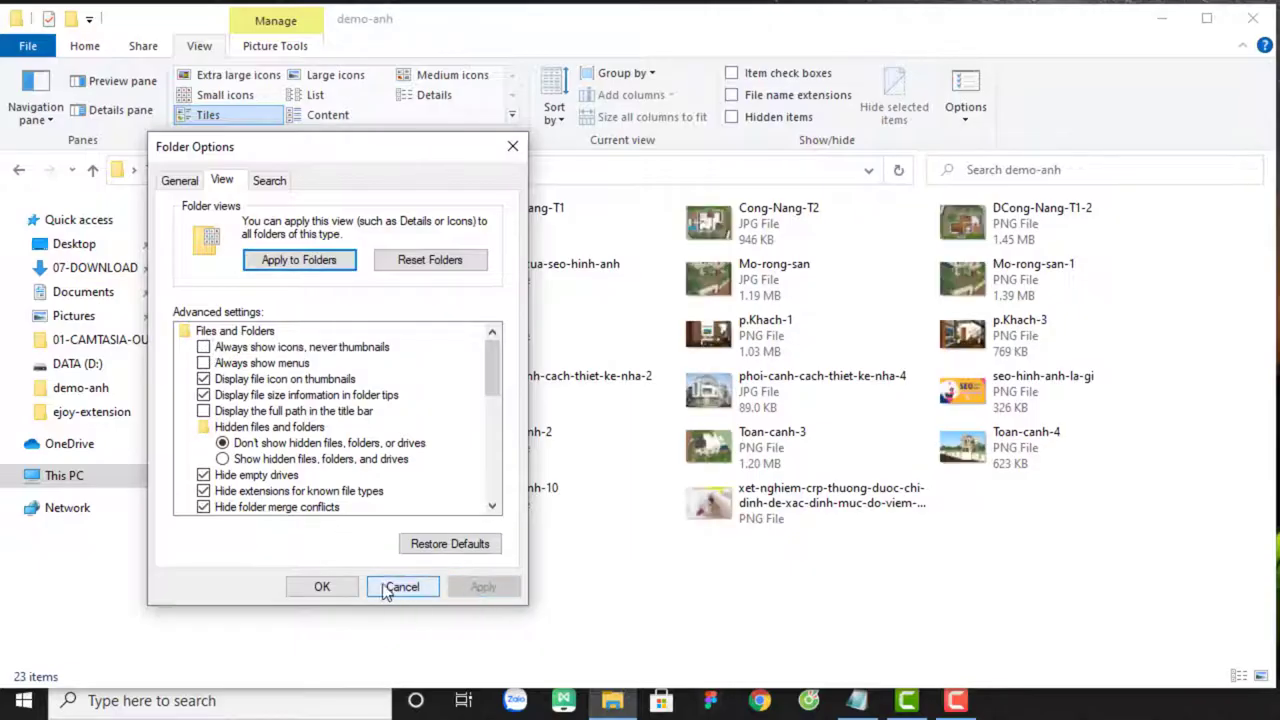
left_click(338, 590)
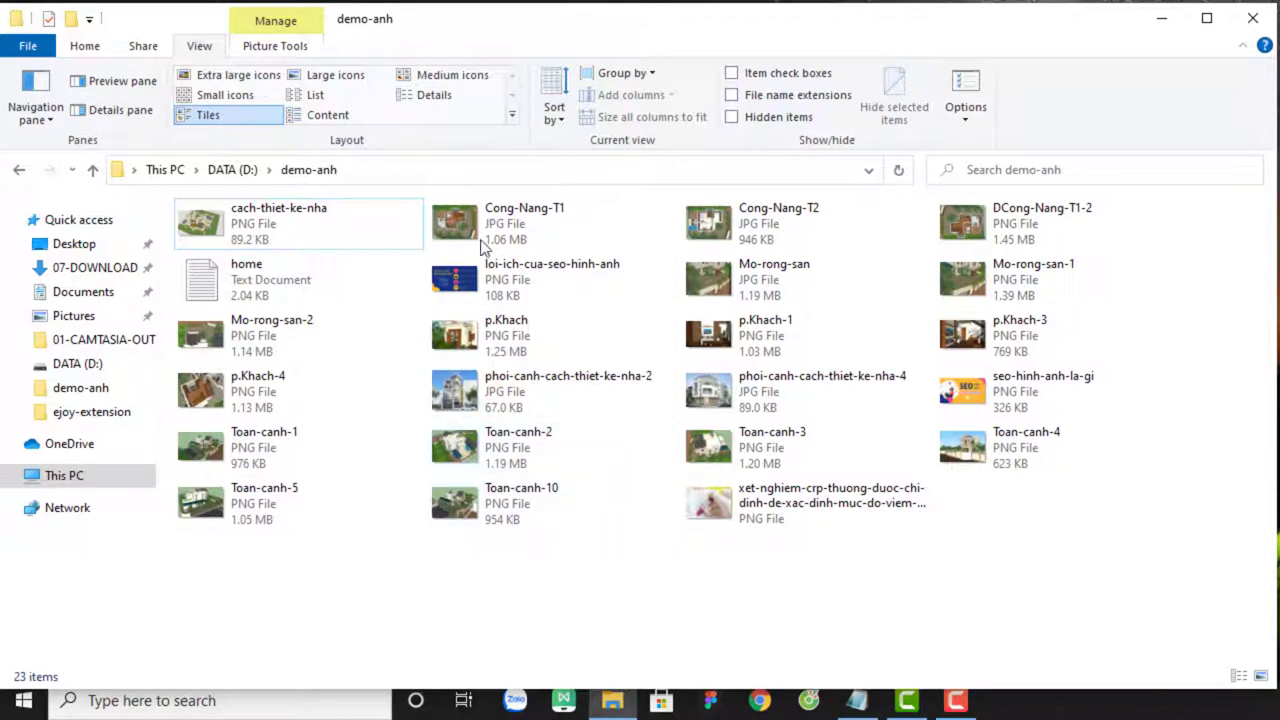
- Check the "Always show icons, never thumbnails" setting in the folder view options, closing them without changes
left_click(484, 398)
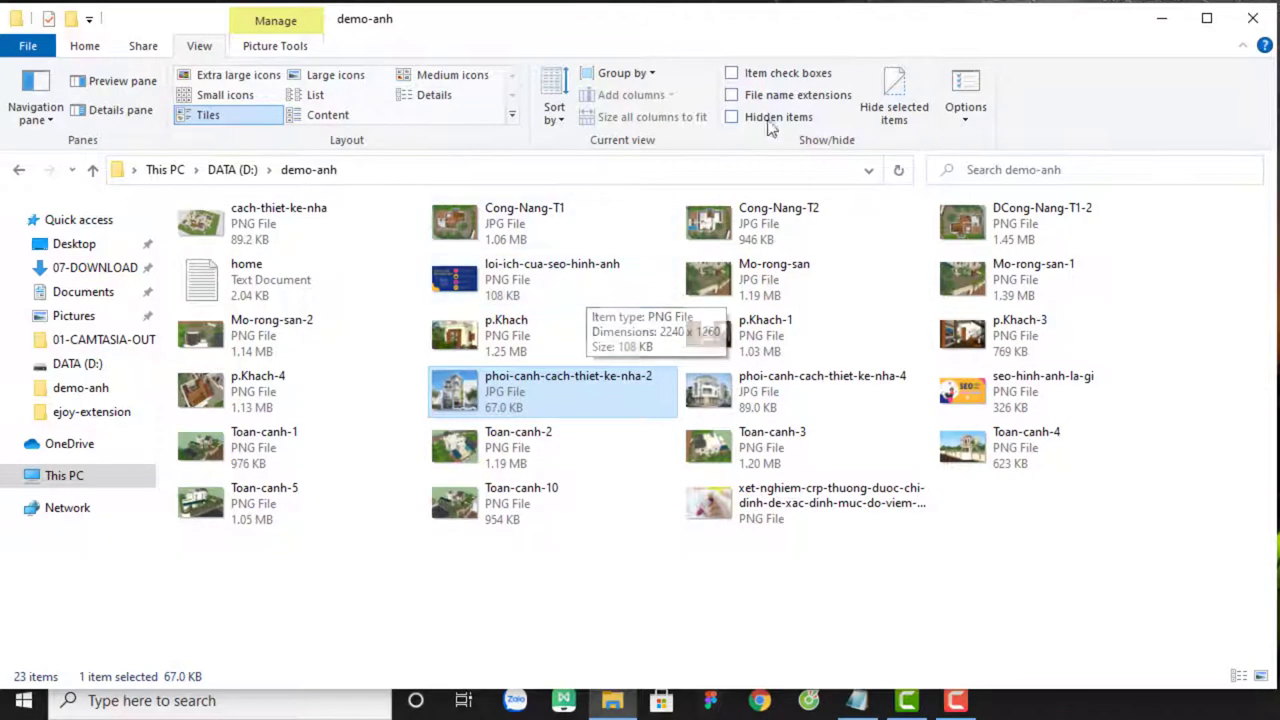
left_click(972, 95)
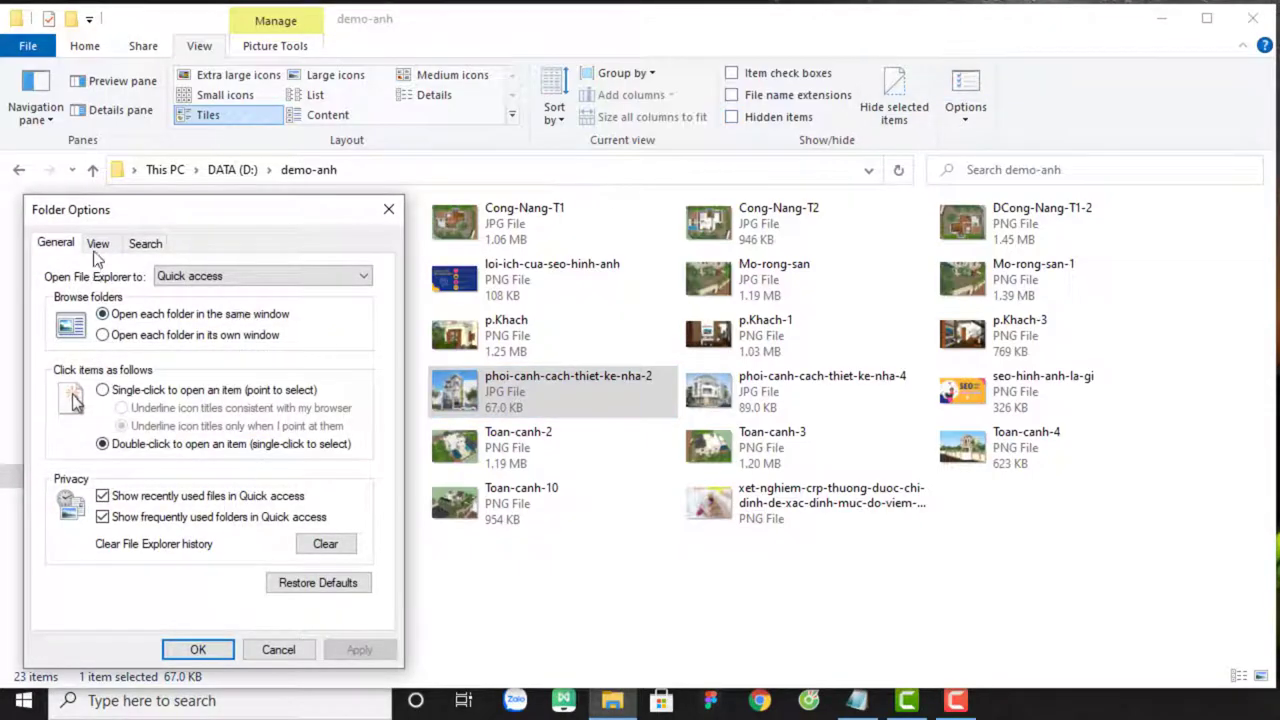
left_click(97, 252)
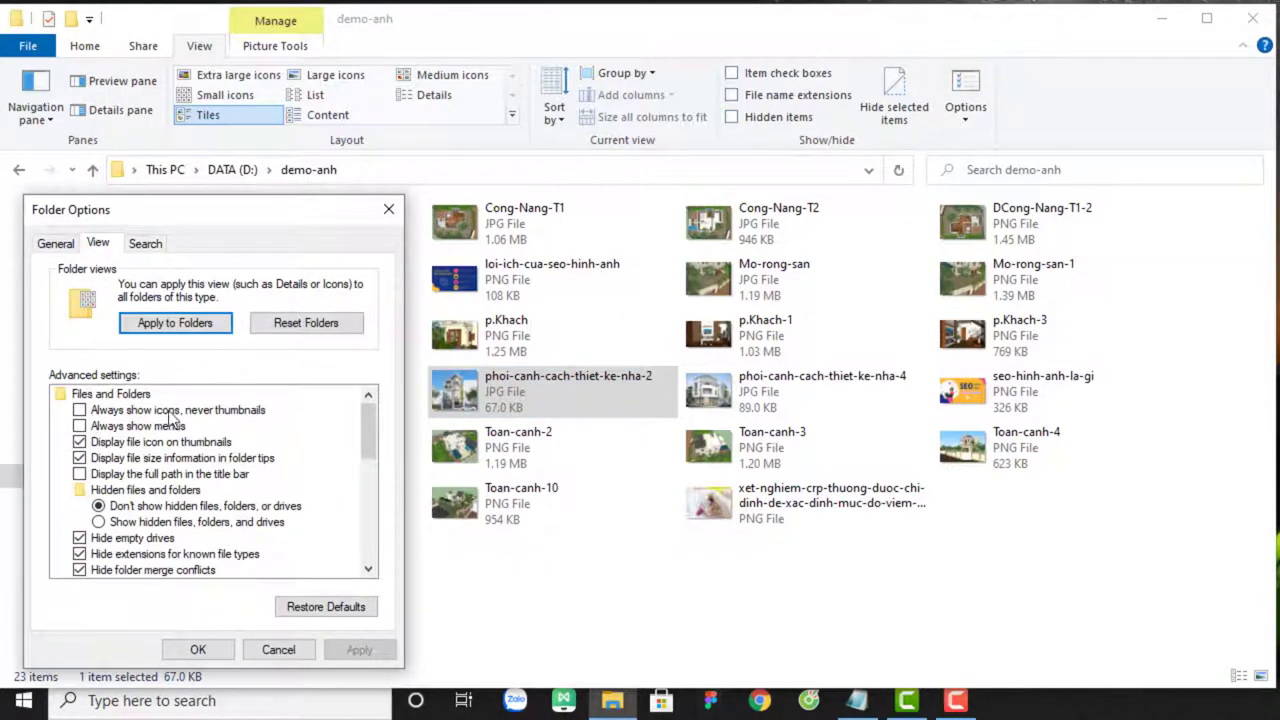
left_click(261, 652)
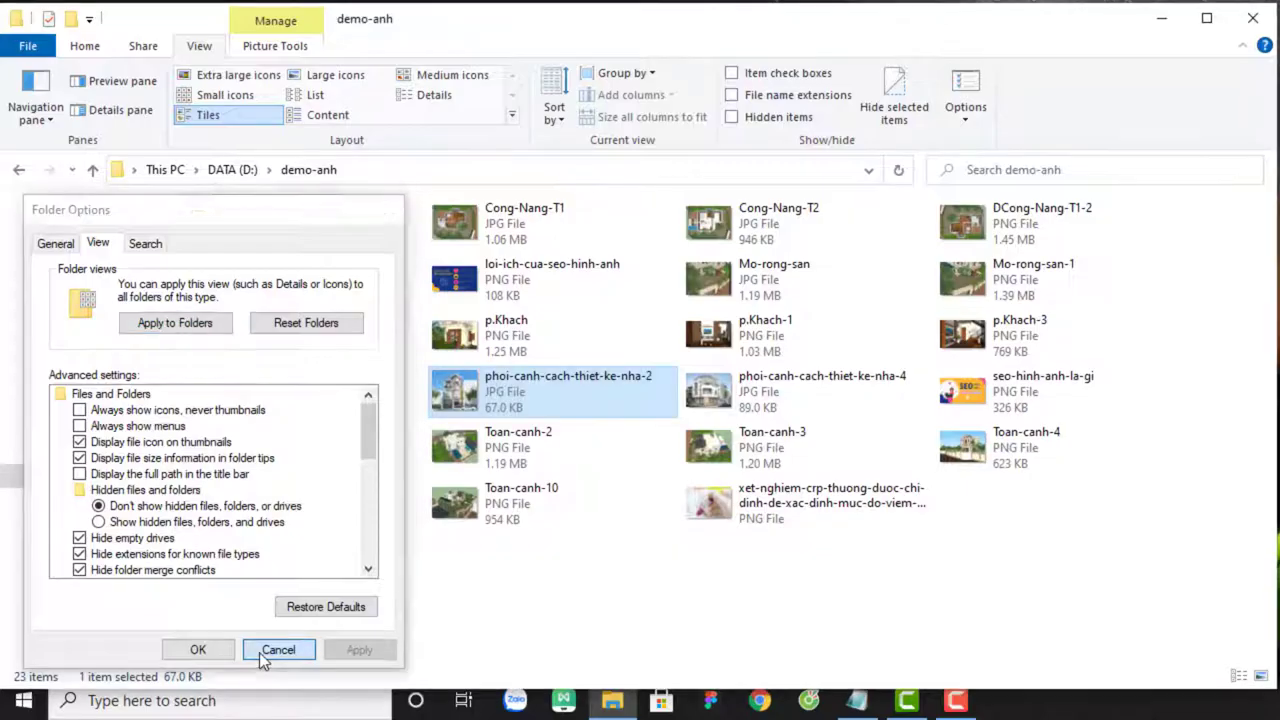
- Try another layout for the demo-anh folder and return it to Tiles
left_click(235, 95)
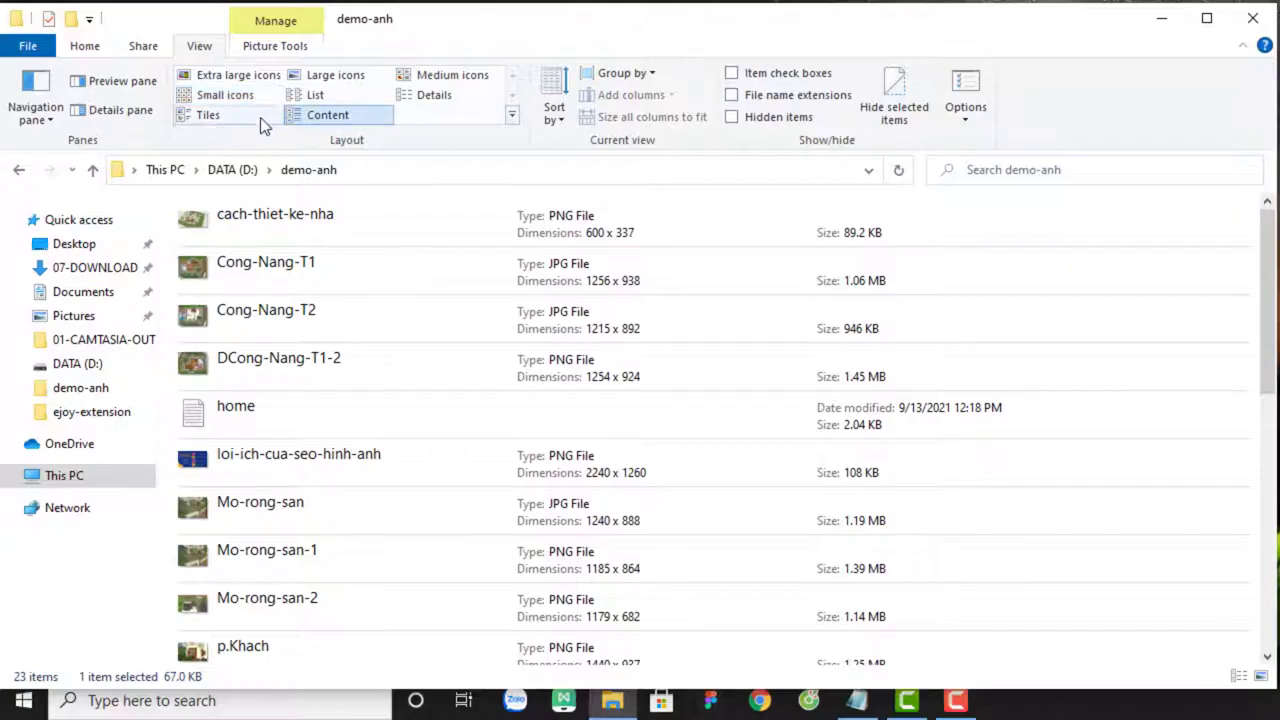
left_click(204, 116)
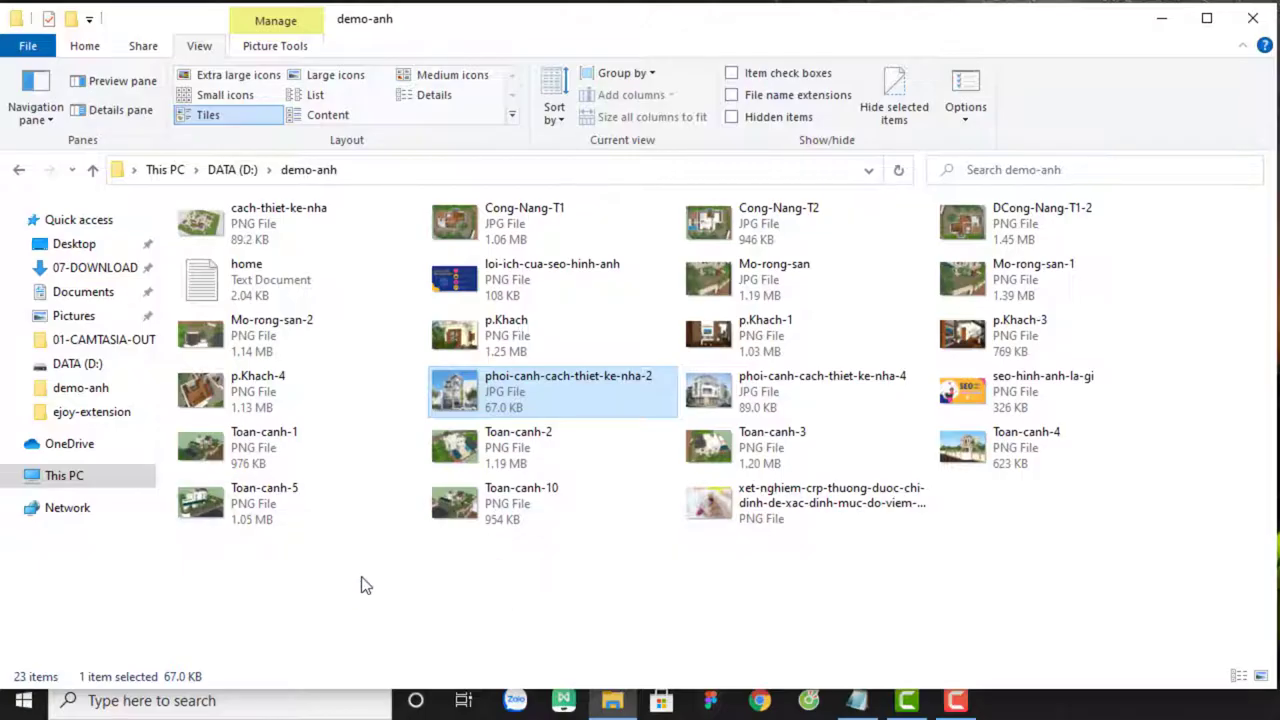
- Show the desktop, open the properties of This PC and find the related system settings
key("super+d")
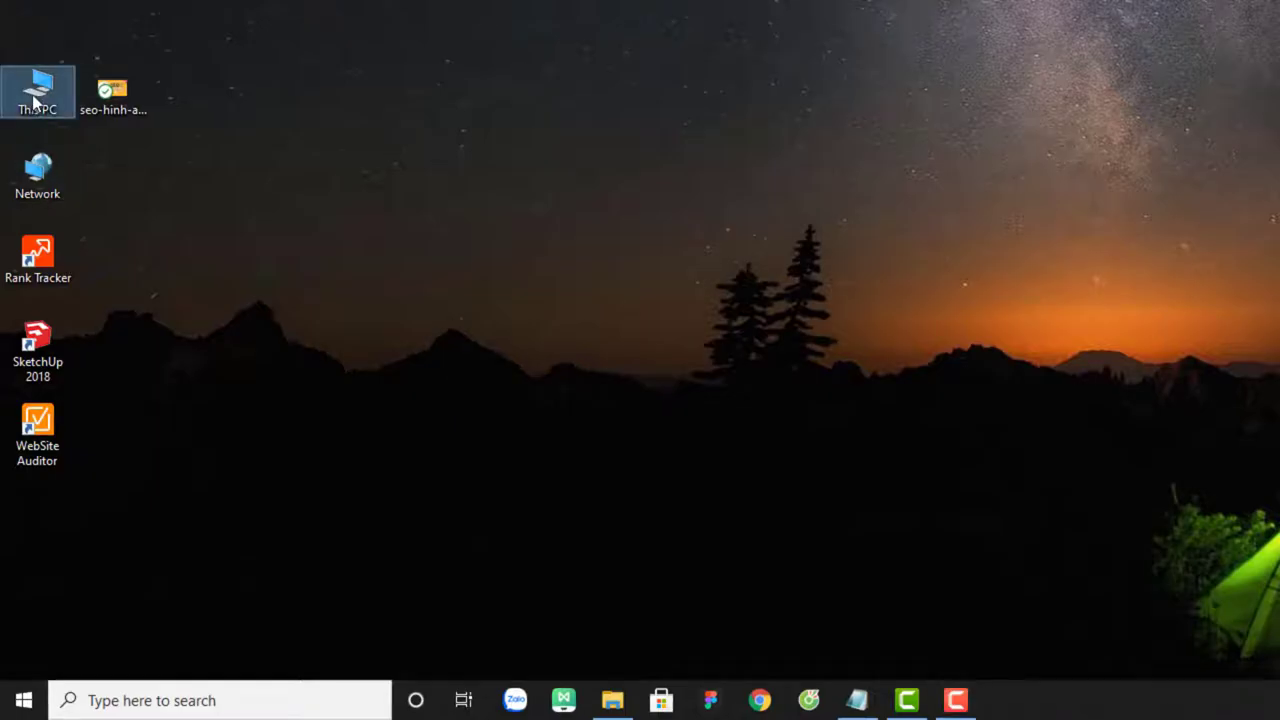
right_click(35, 100)
left_click(36, 93)
right_click(36, 93)
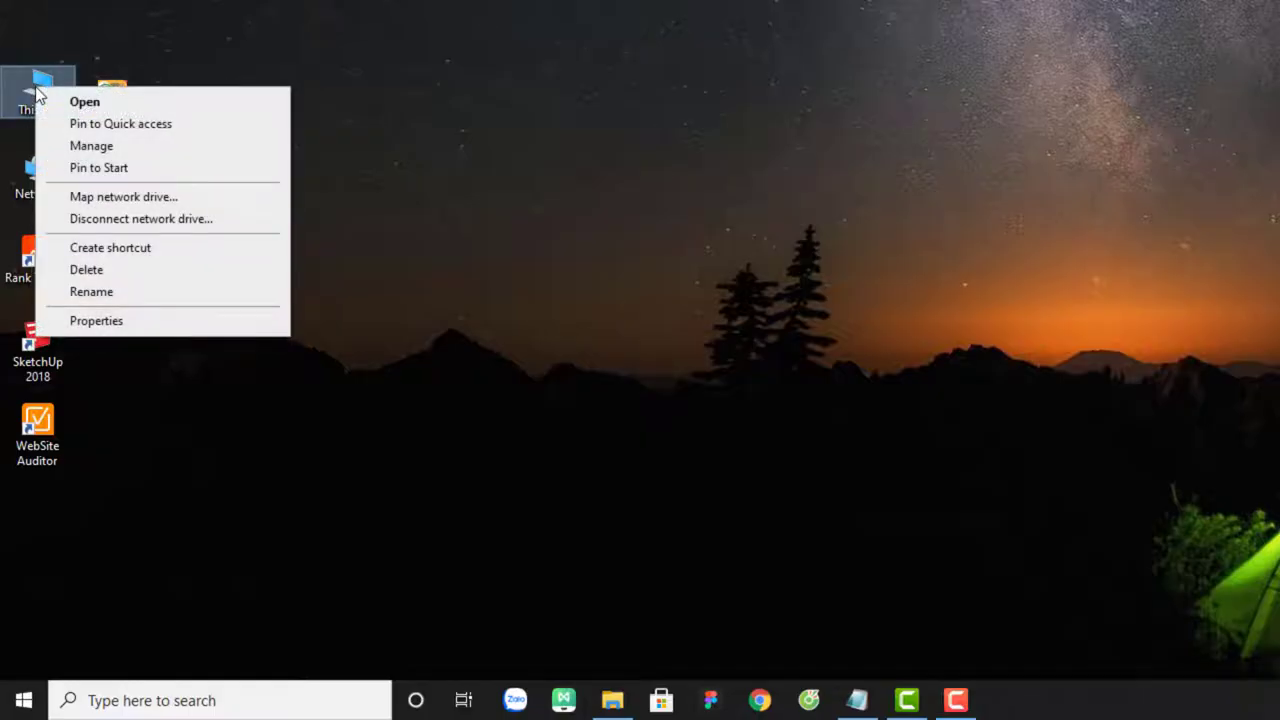
right_click(38, 78)
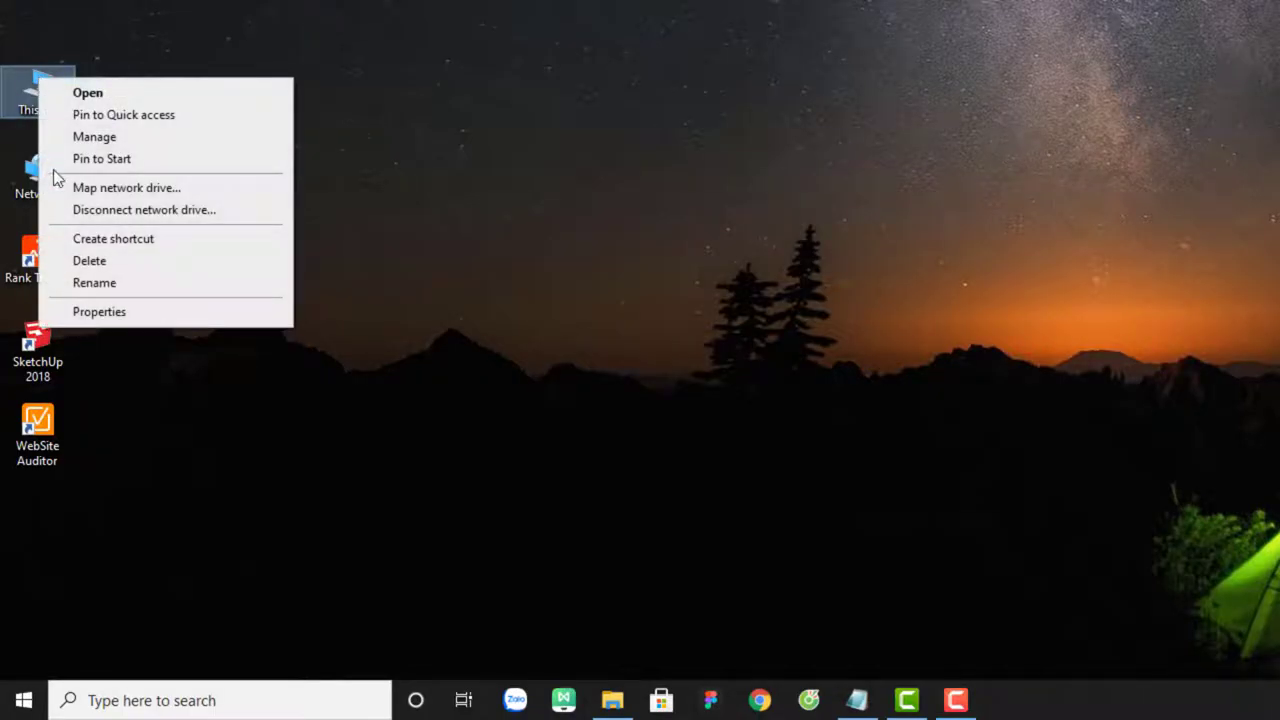
left_click(129, 313)
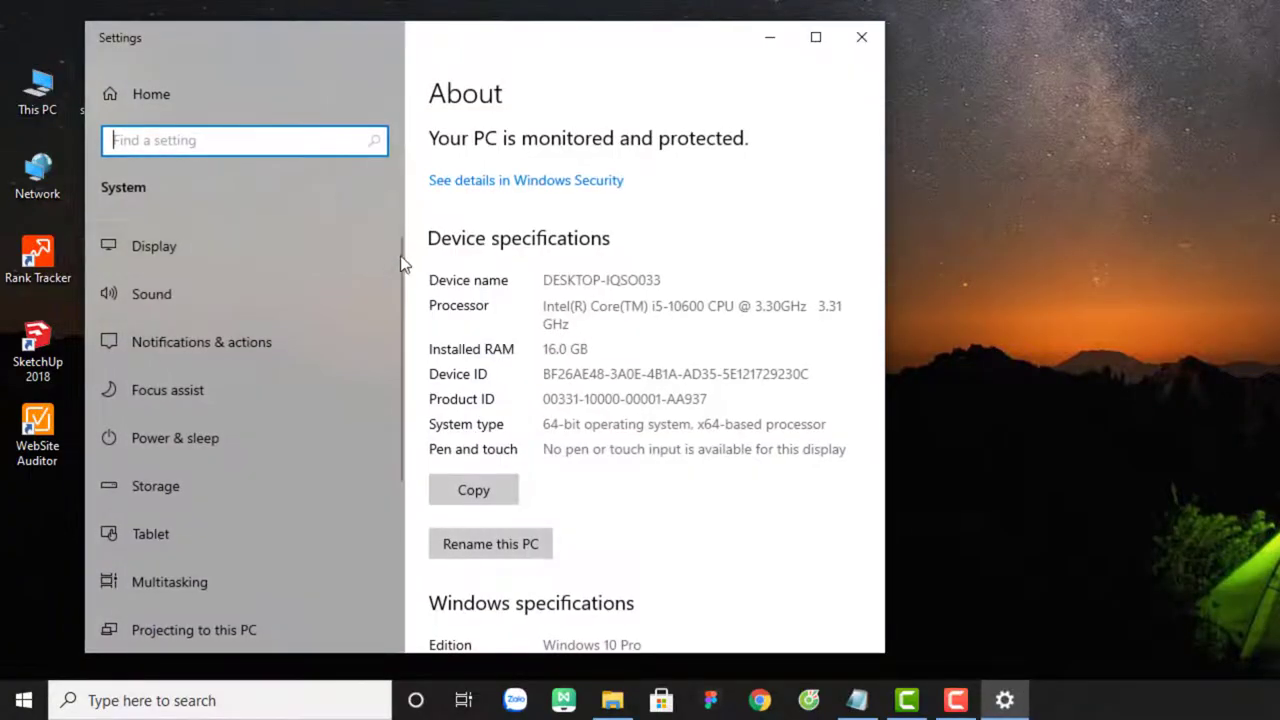
scroll(607, 296, "down", 10)
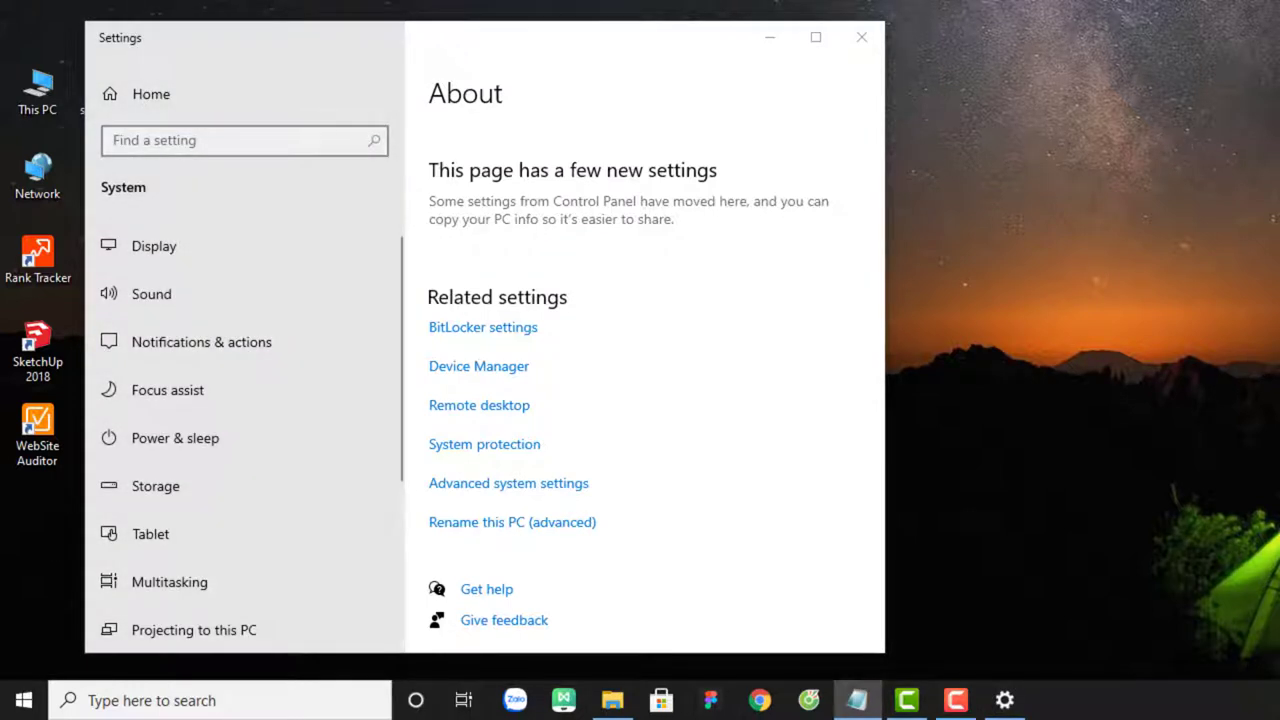
- Open the advanced system properties by running systempropertiesadvanced.exe
key("super")
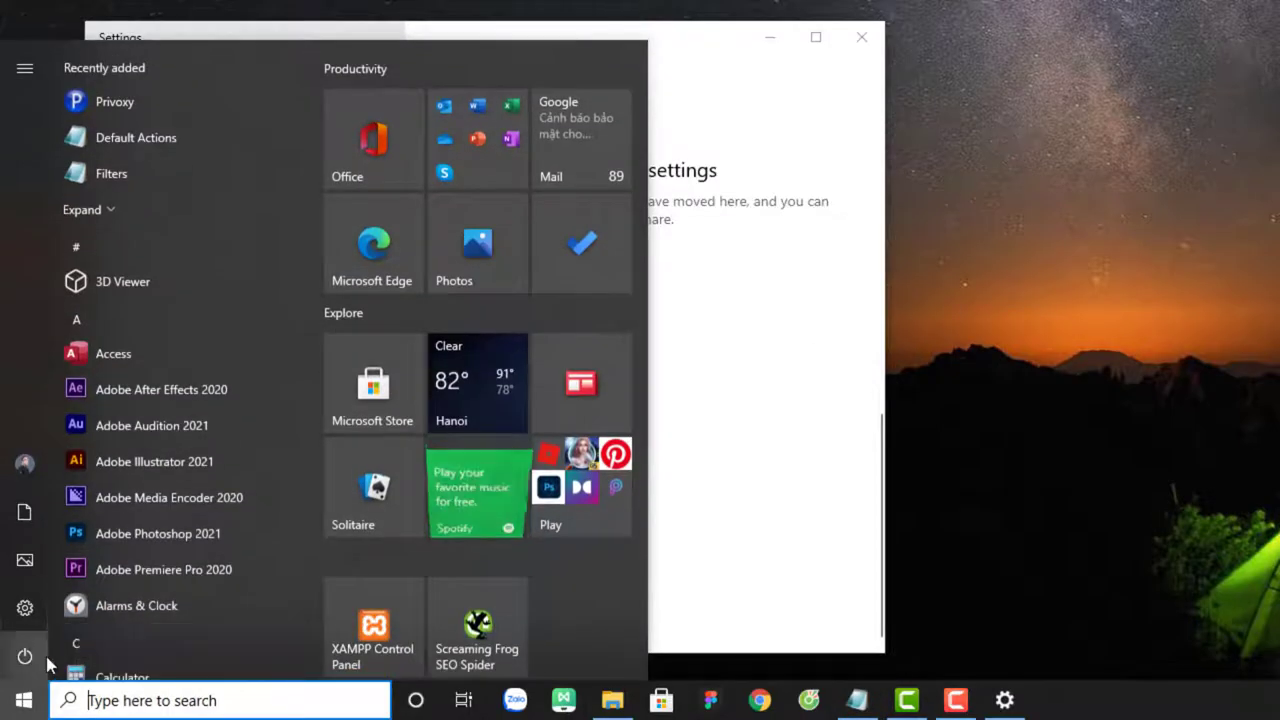
key("super+r")
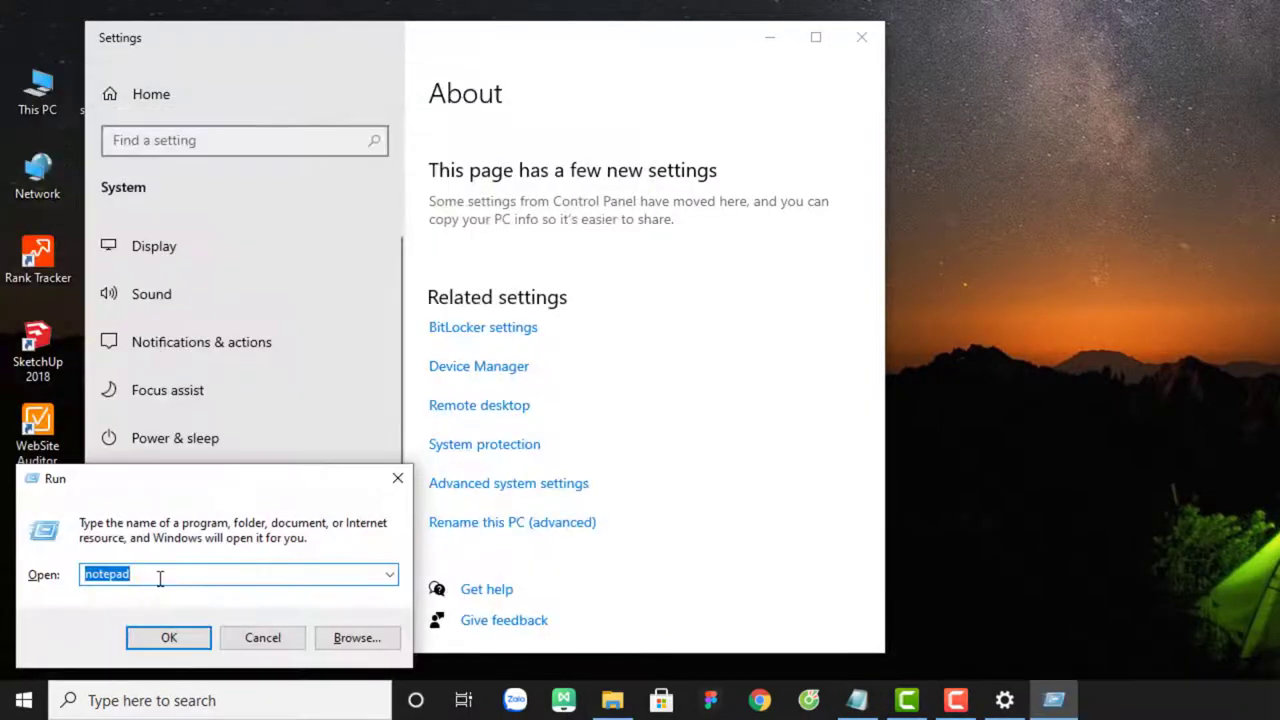
type("systempropertiesadvanced.exe")
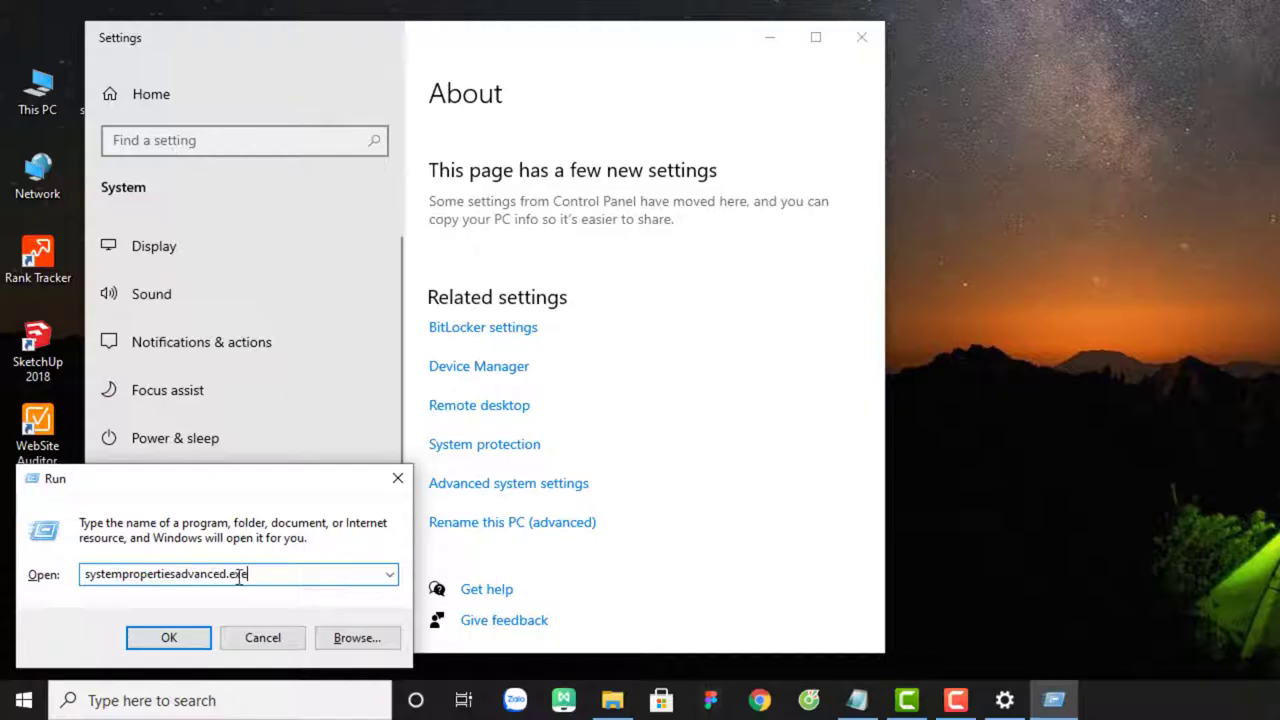
left_click(182, 645)
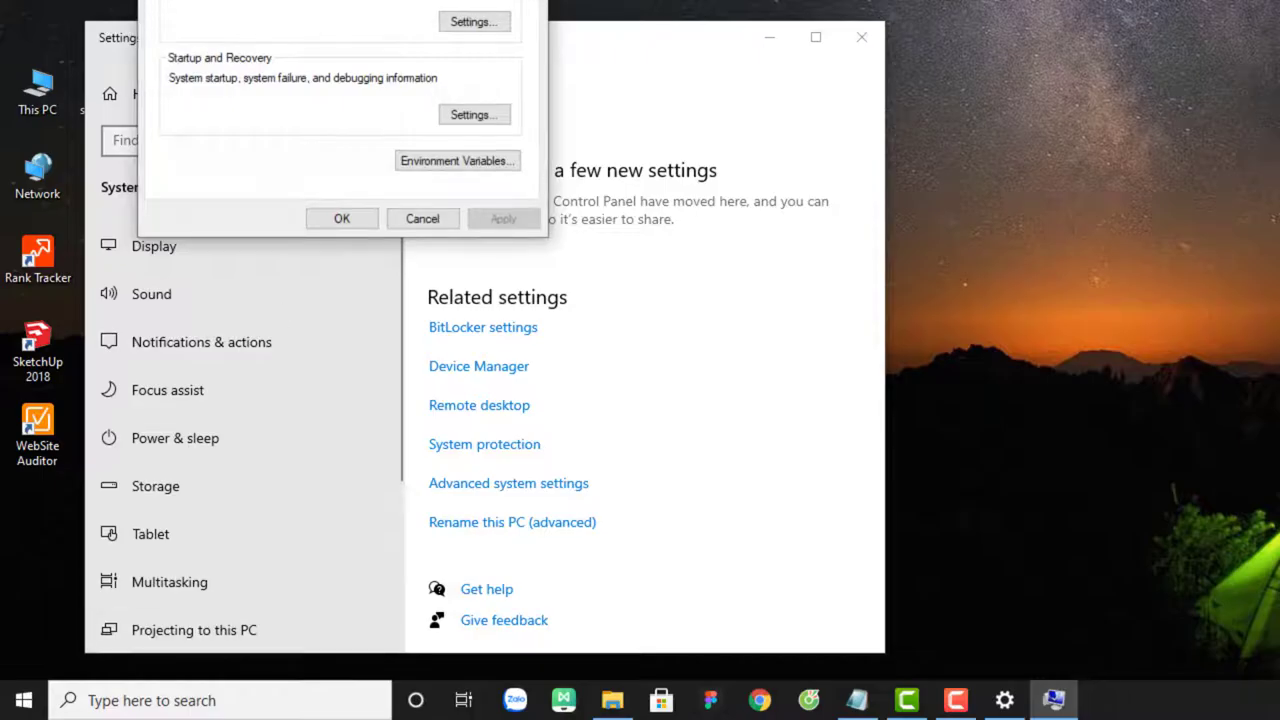
- Move the System Properties window fully into view and open the performance settings from its advanced options
left_click_drag(439, 0, 462, 85)
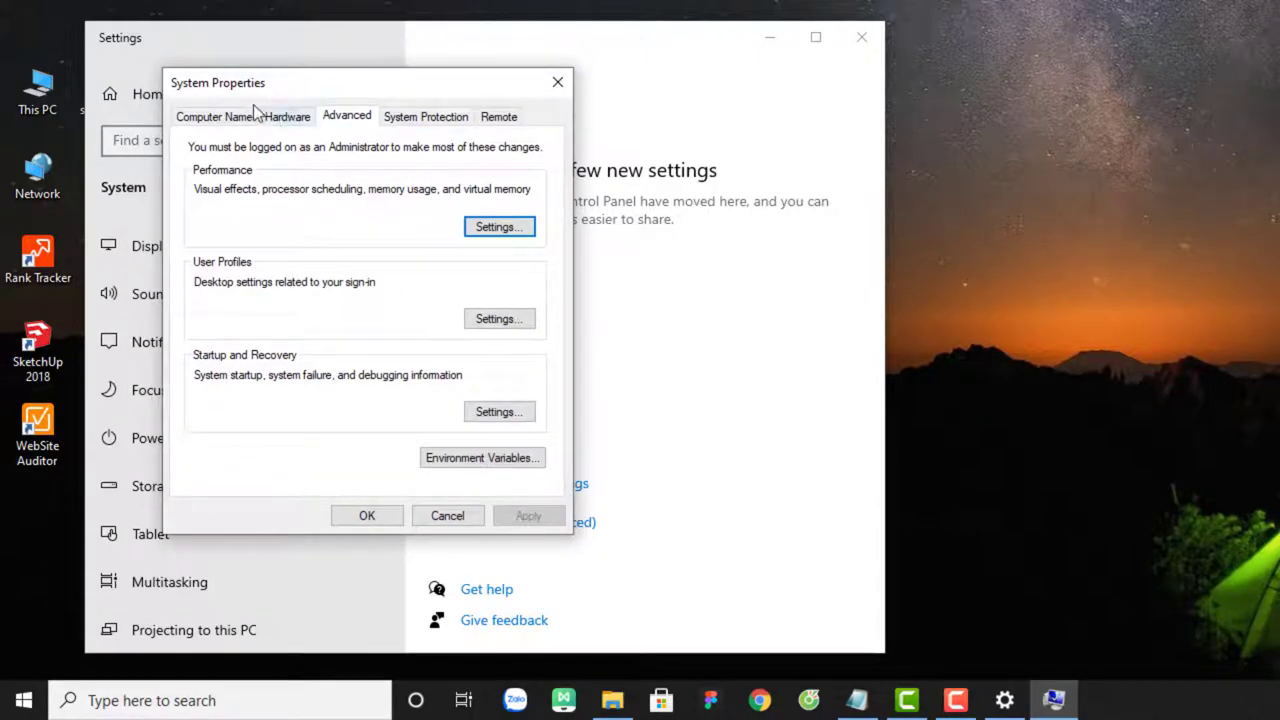
left_click_drag(531, 86, 578, 94)
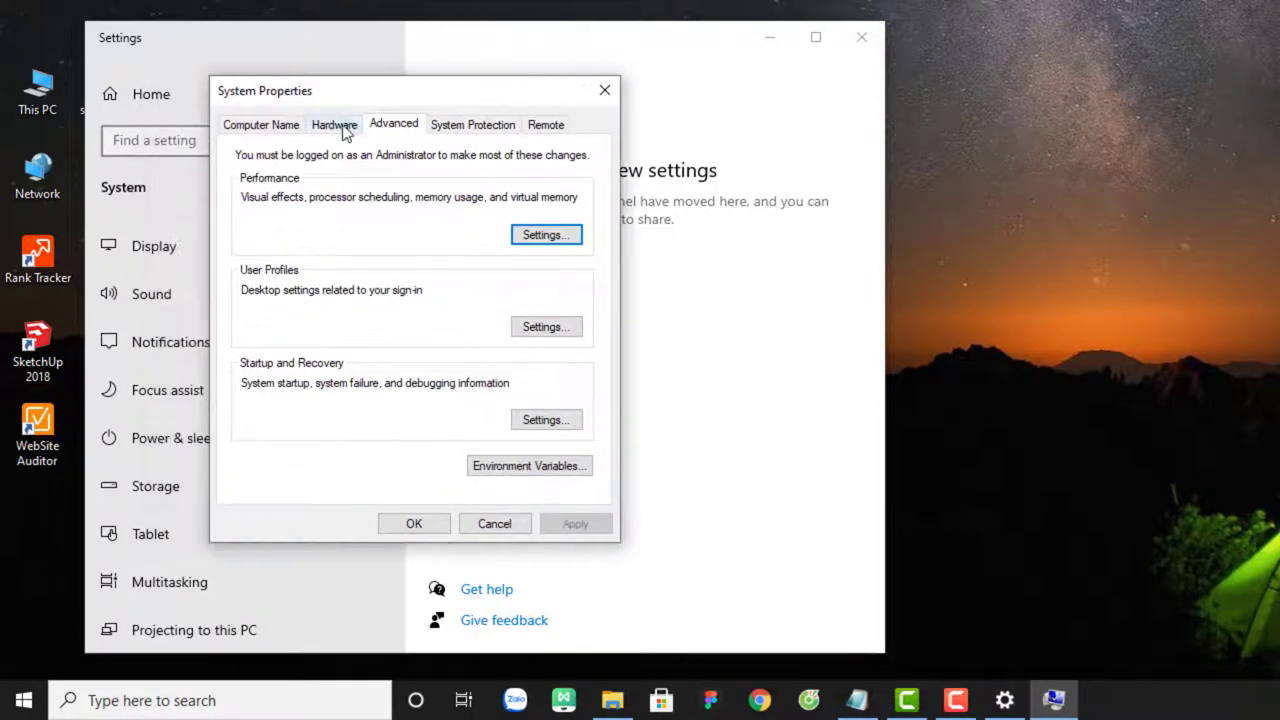
left_click(334, 125)
left_click(400, 125)
left_click(545, 235)
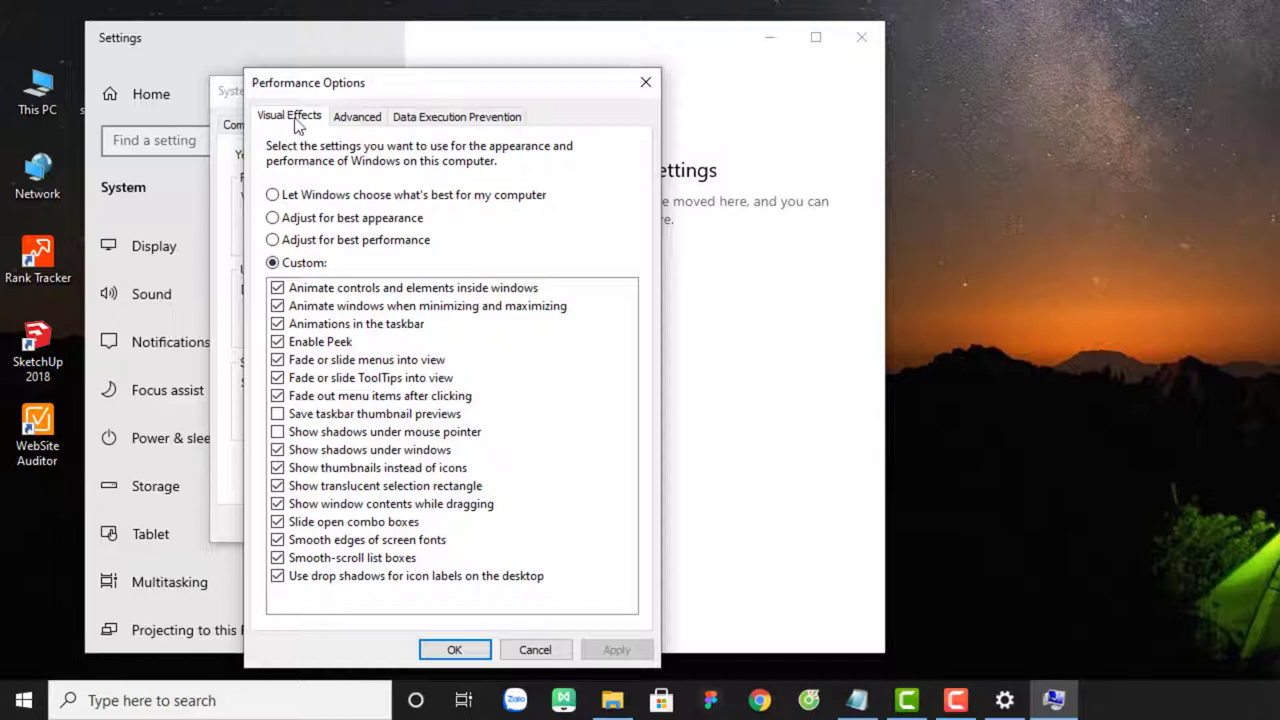
- Apply the visual effects with "Show thumbnails instead of icons" enabled, and close the performance, Settings and System Properties windows
left_click(278, 470)
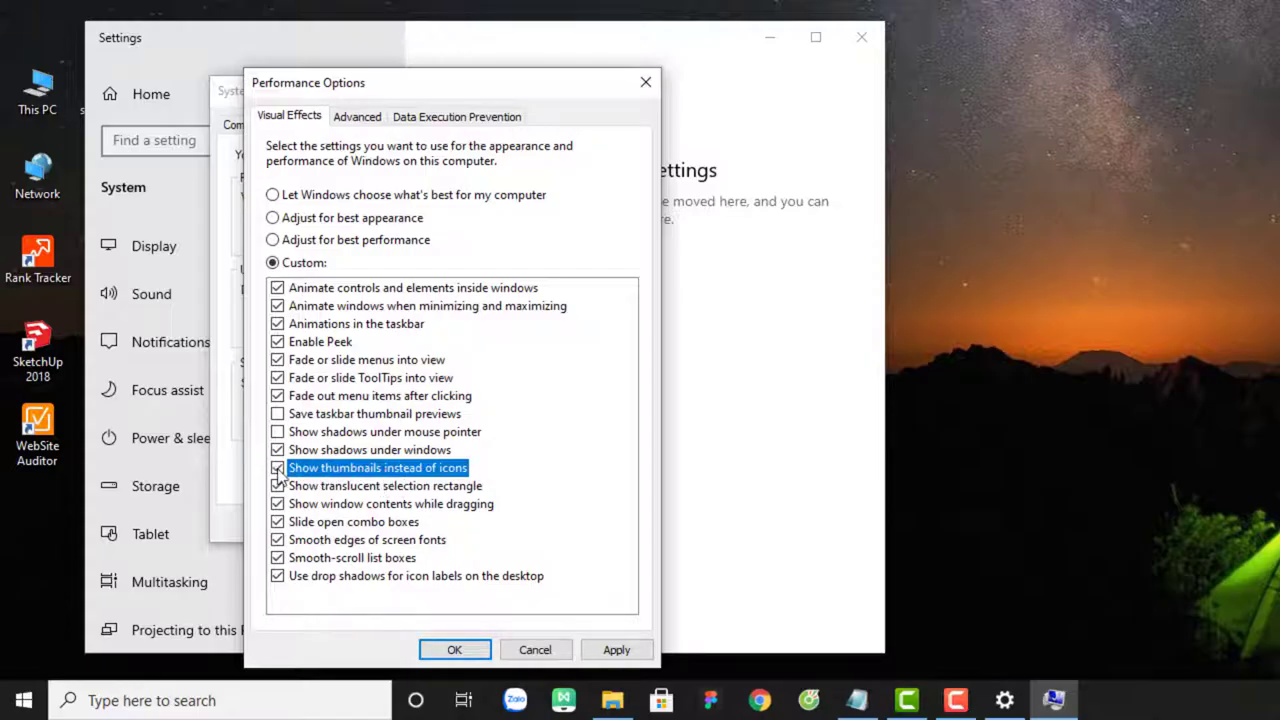
left_click(436, 474)
left_click(614, 651)
left_click(454, 650)
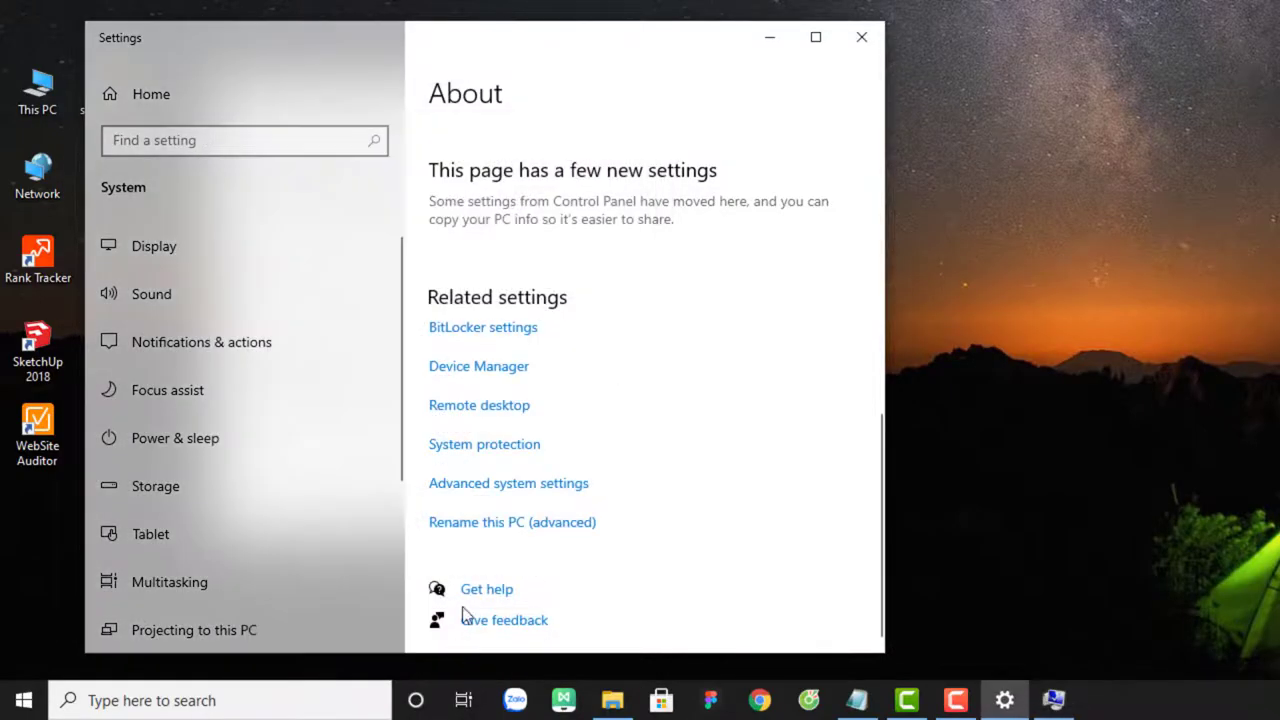
left_click(861, 37)
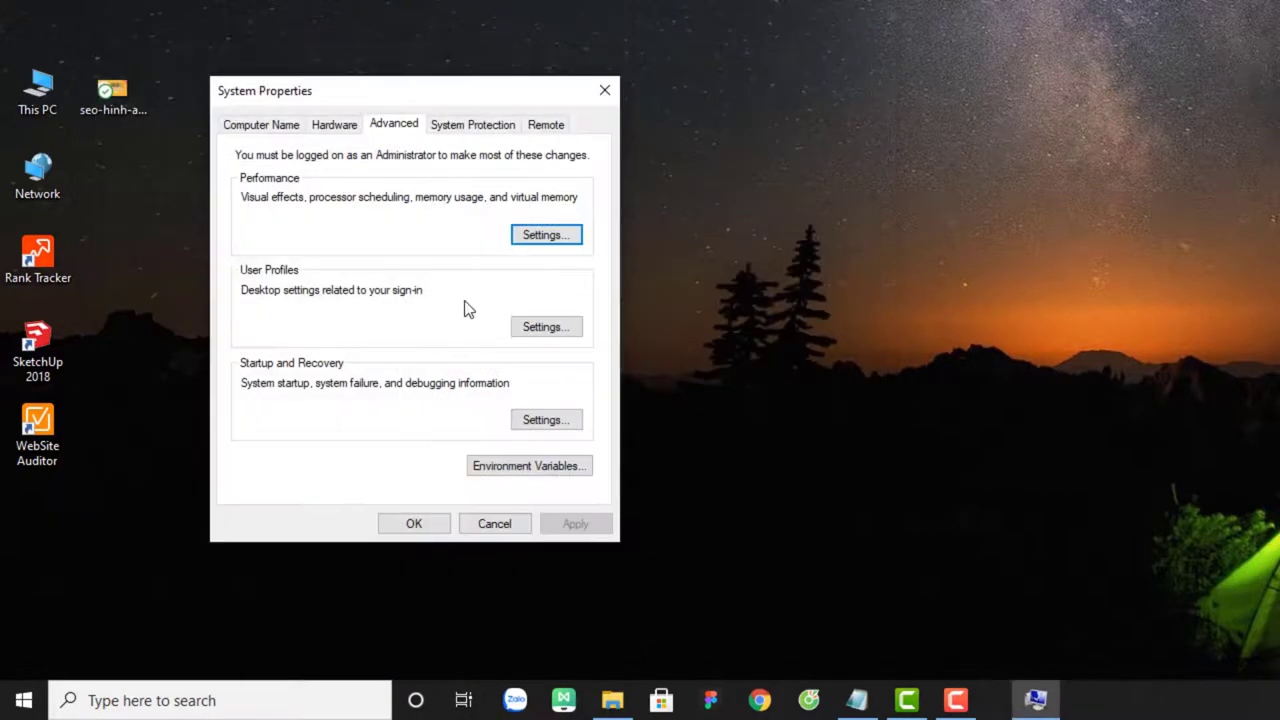
left_click(437, 527)
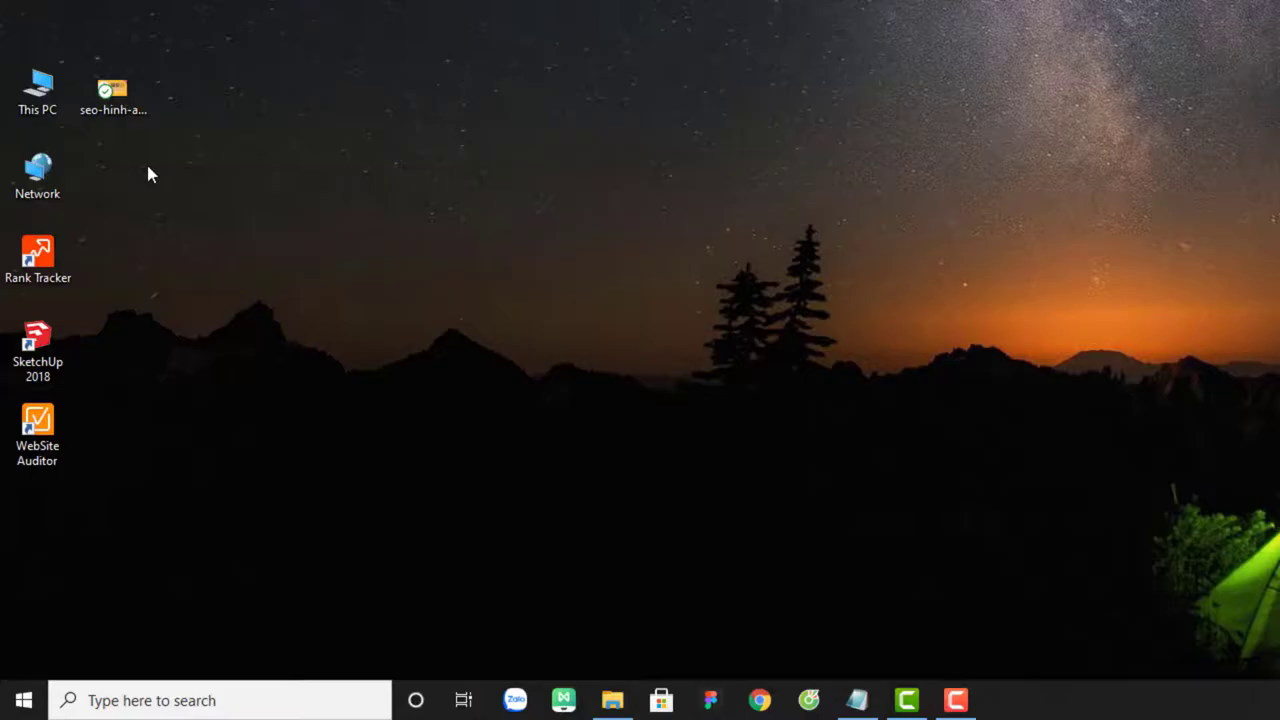
- Check the image thumbnails in the demo-anh folder on the DATA (D:) drive, closing the folder window when done
double_click(37, 88)
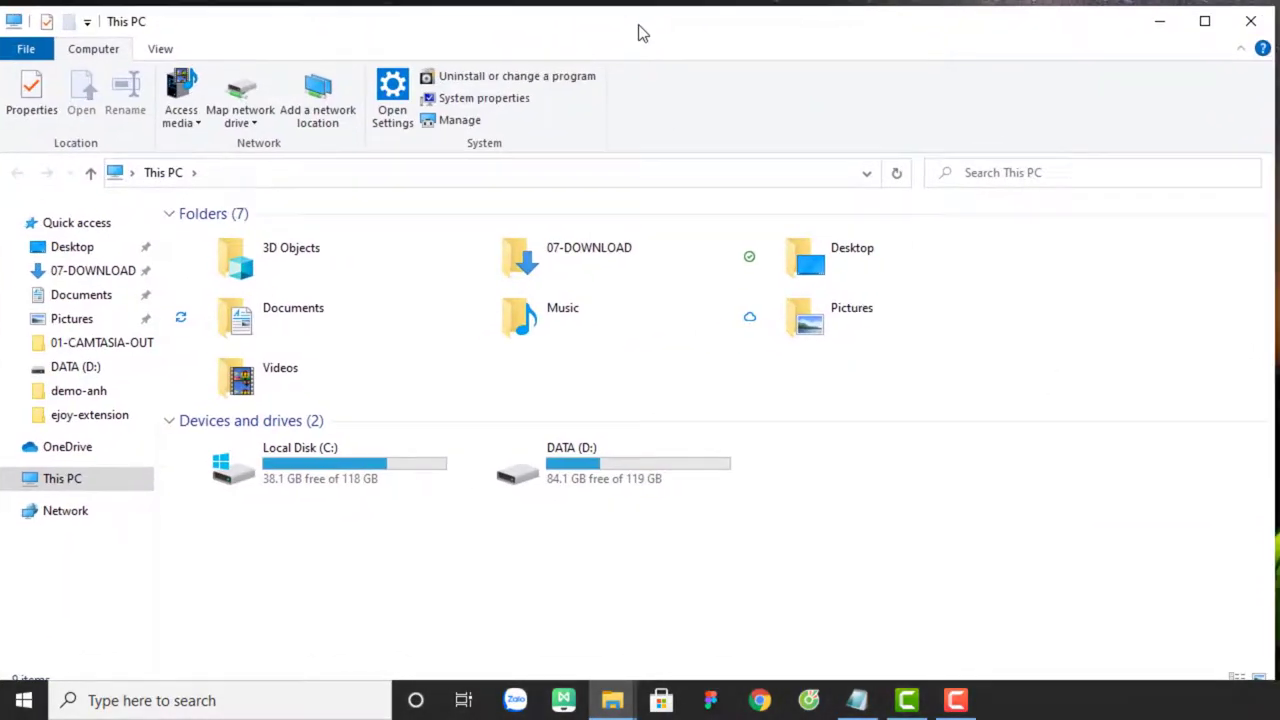
double_click(560, 452)
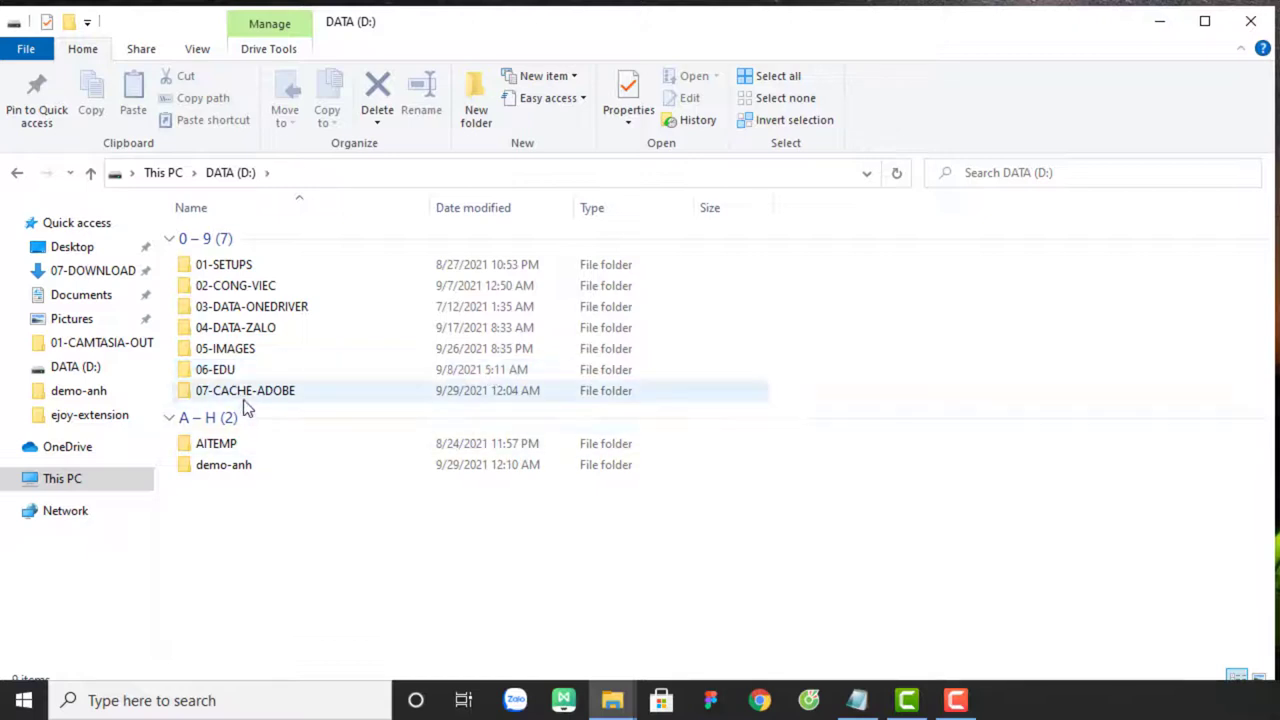
double_click(243, 464)
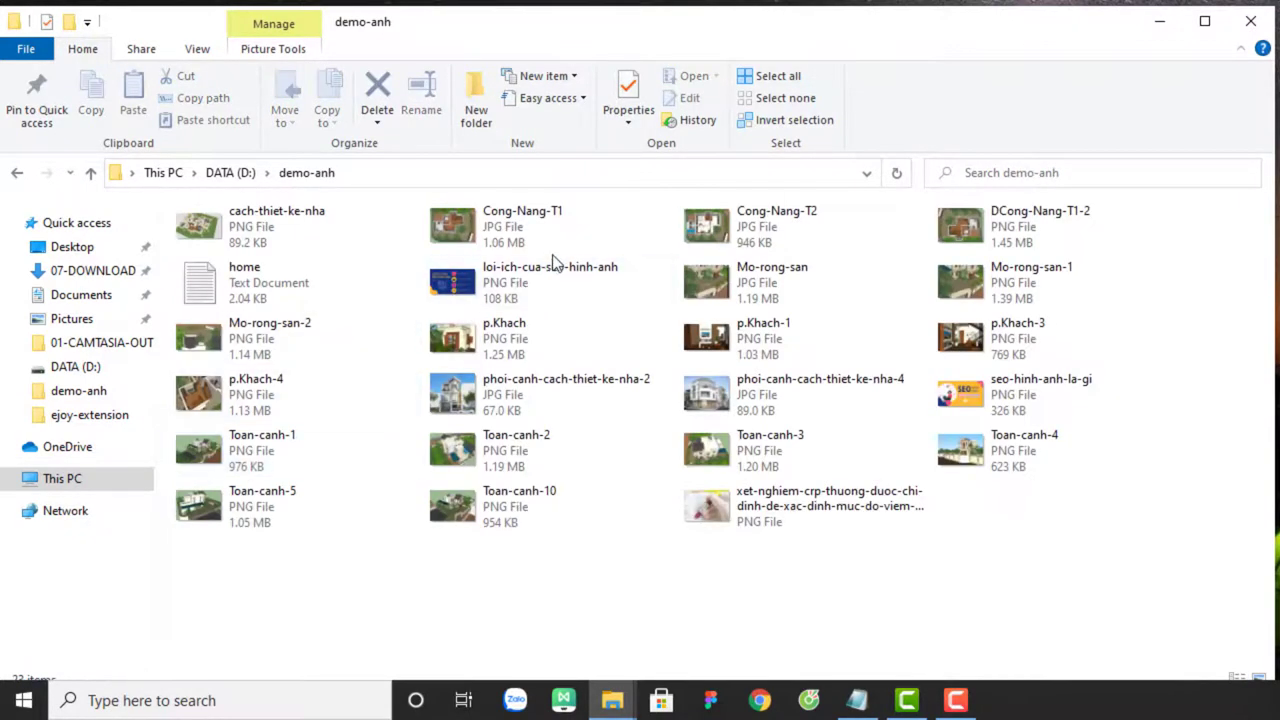
left_click(543, 294)
left_click(587, 568)
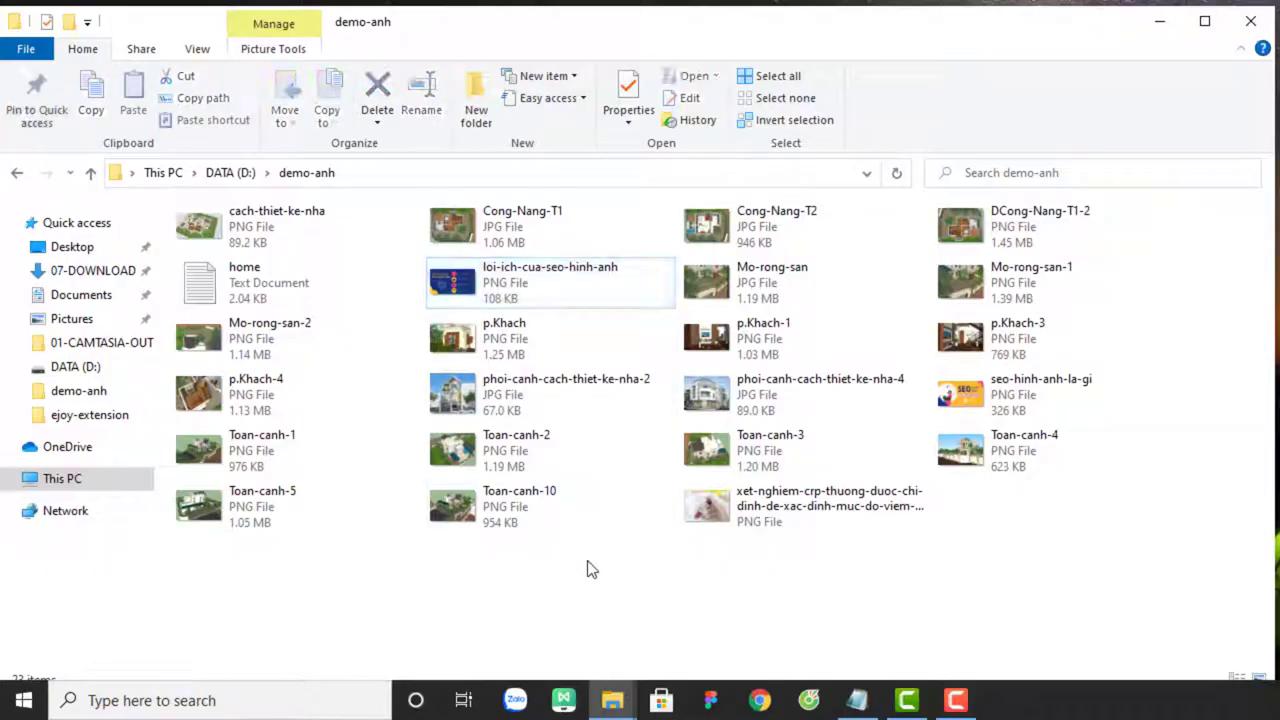
left_click(738, 410)
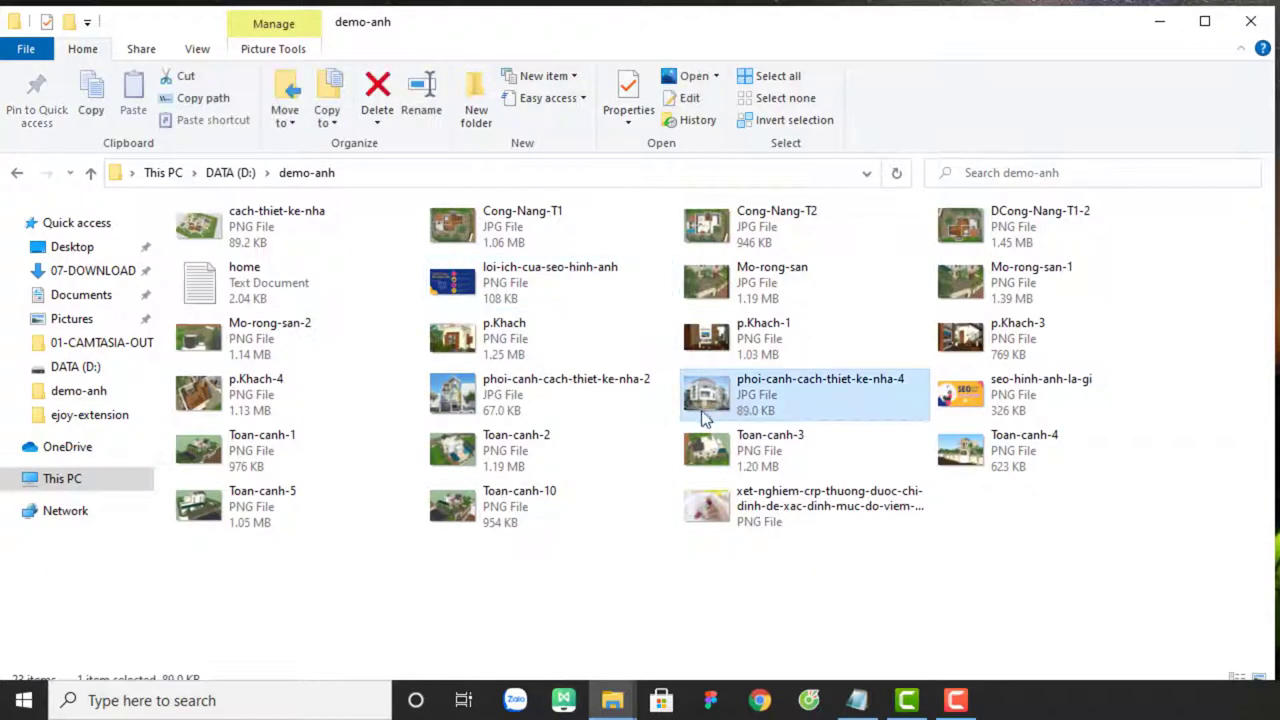
left_click(1275, 20)
- Refresh the desktop and reopen the demo-anh folder on DATA (D:) to check its image thumbnails
right_click(303, 354)
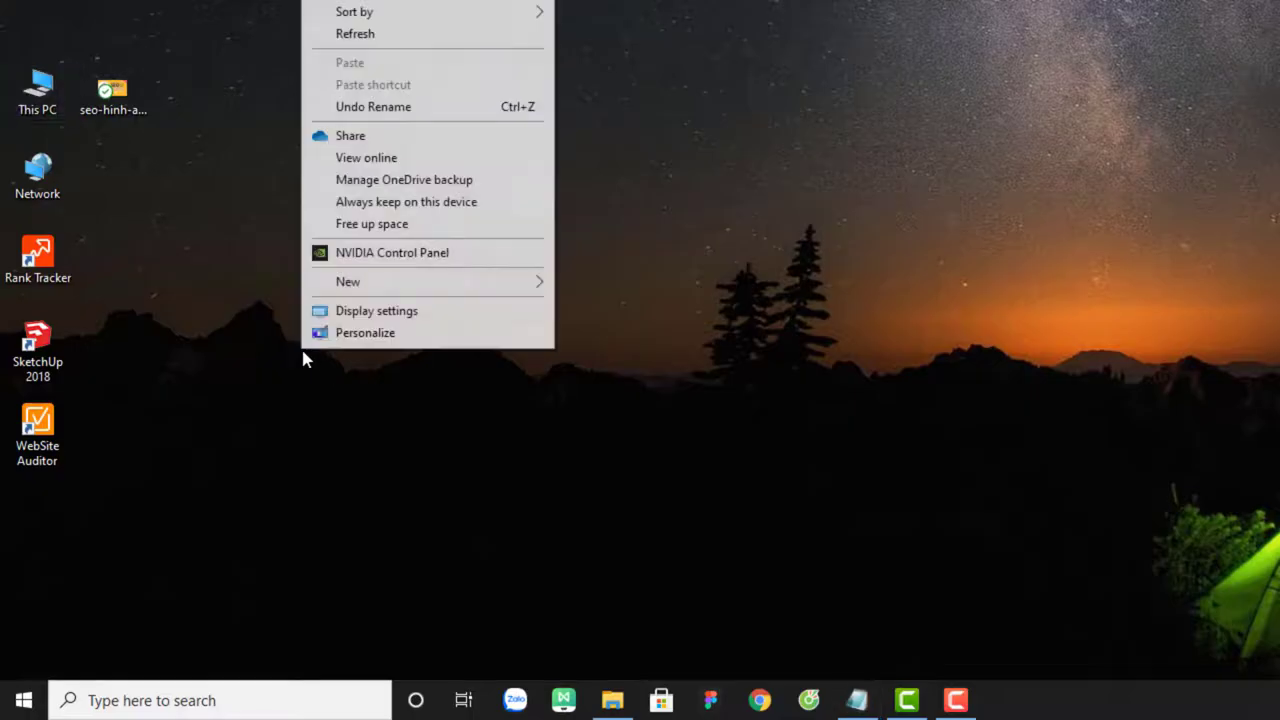
left_click(391, 33)
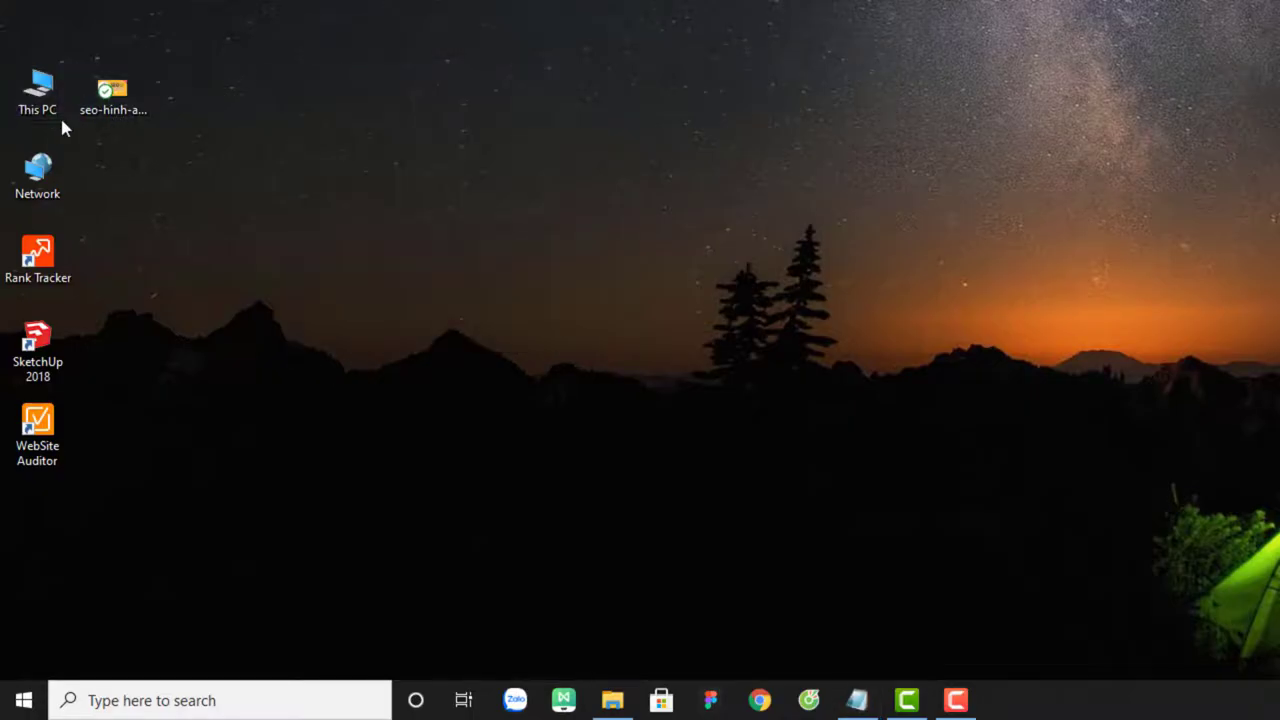
double_click(35, 97)
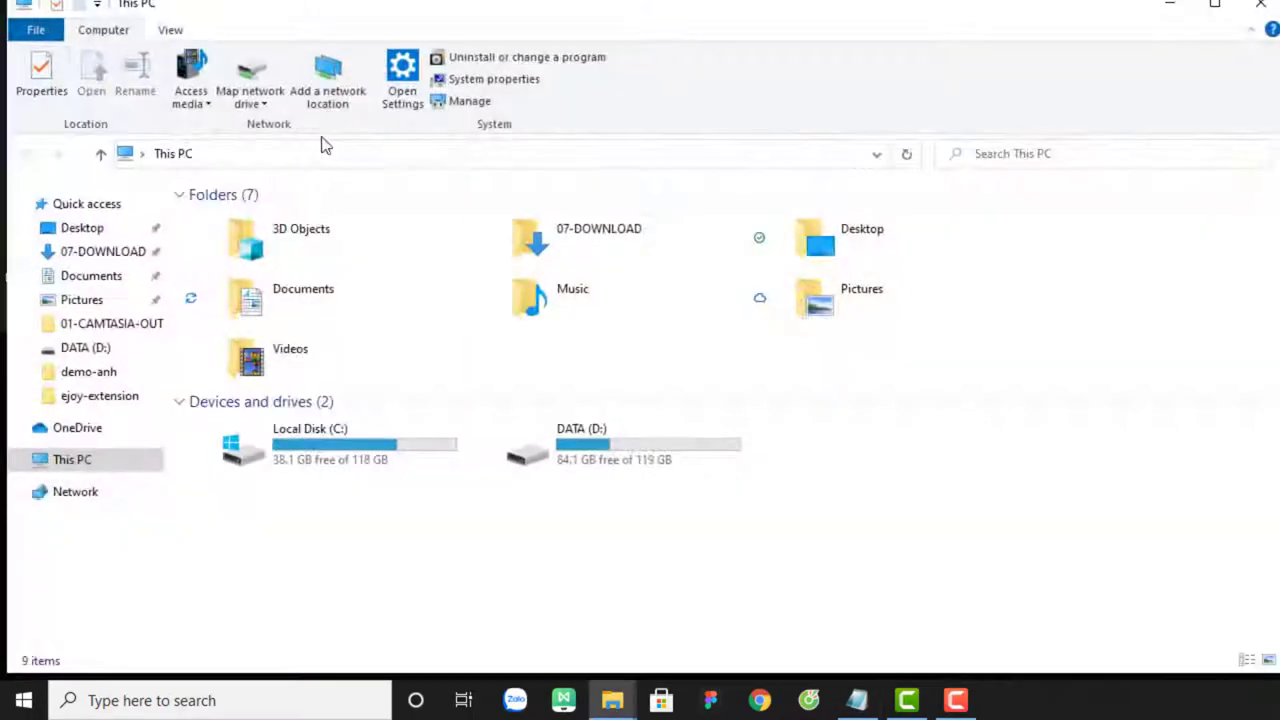
double_click(613, 452)
left_click_drag(519, 15, 506, 39)
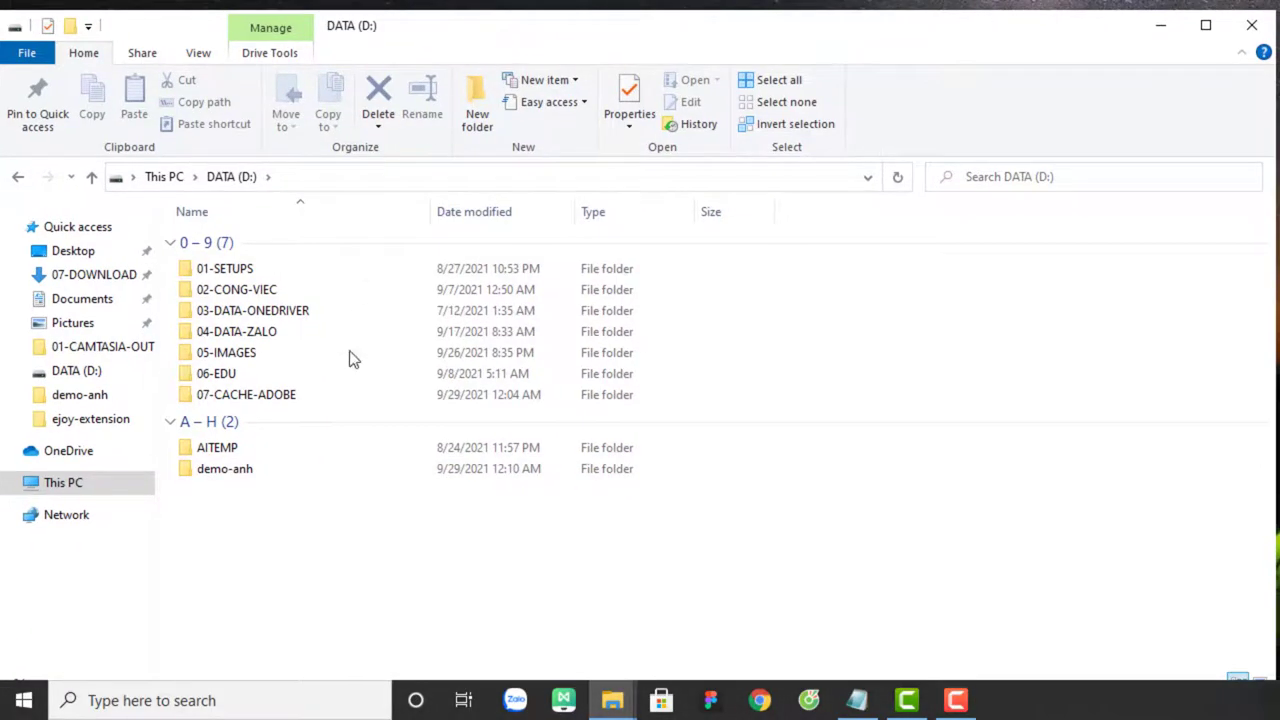
double_click(240, 471)
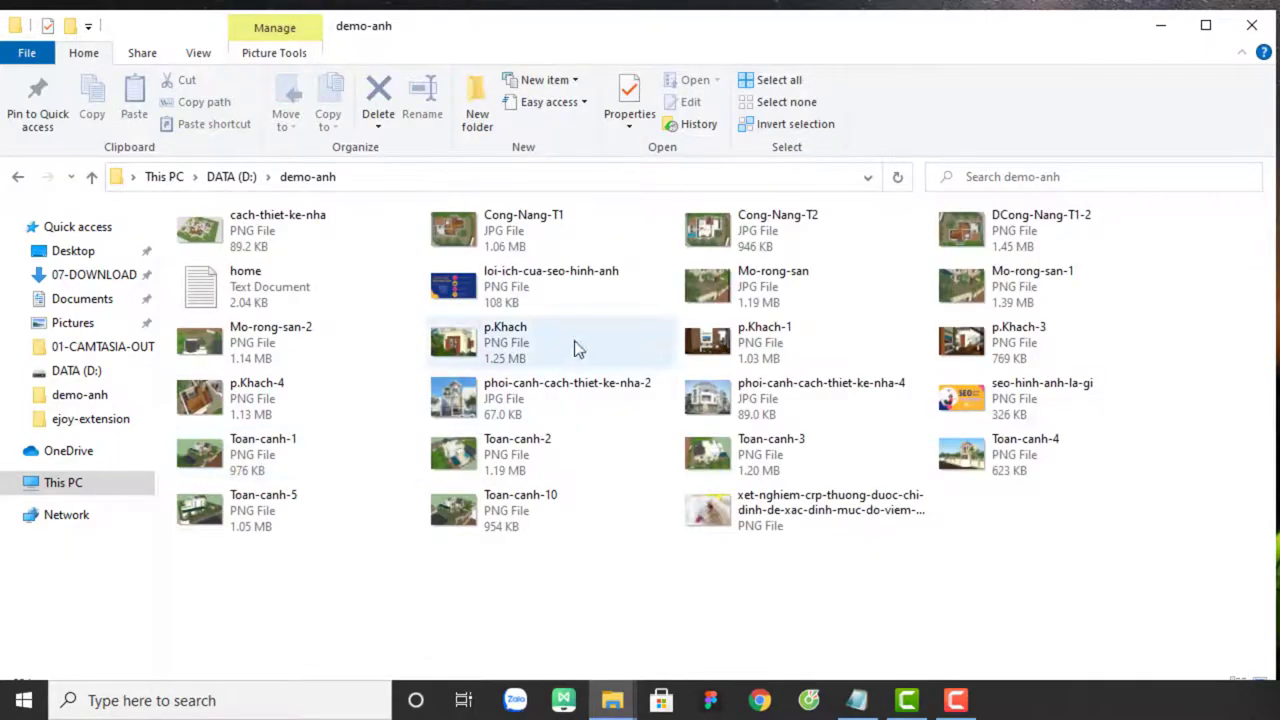
left_click(473, 360)
left_click(490, 240)
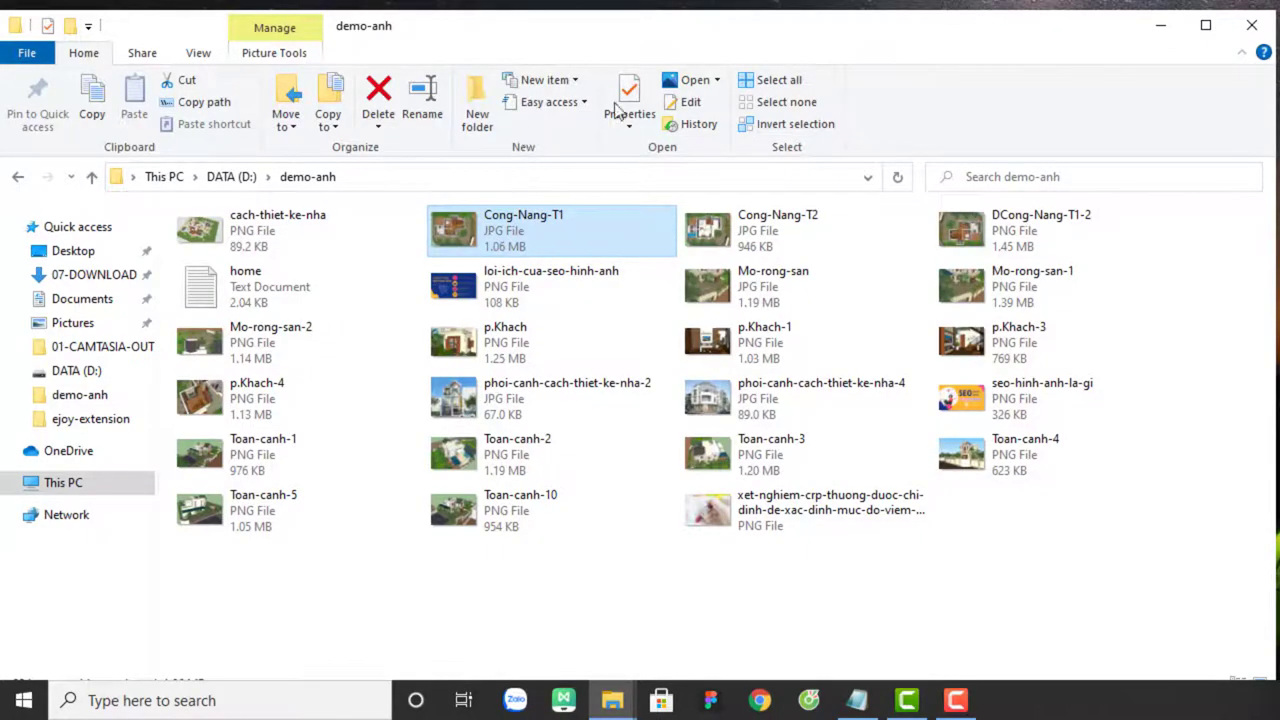
- Turn on "Always show icons, never thumbnails" in the folder view options and apply it
left_click(196, 52)
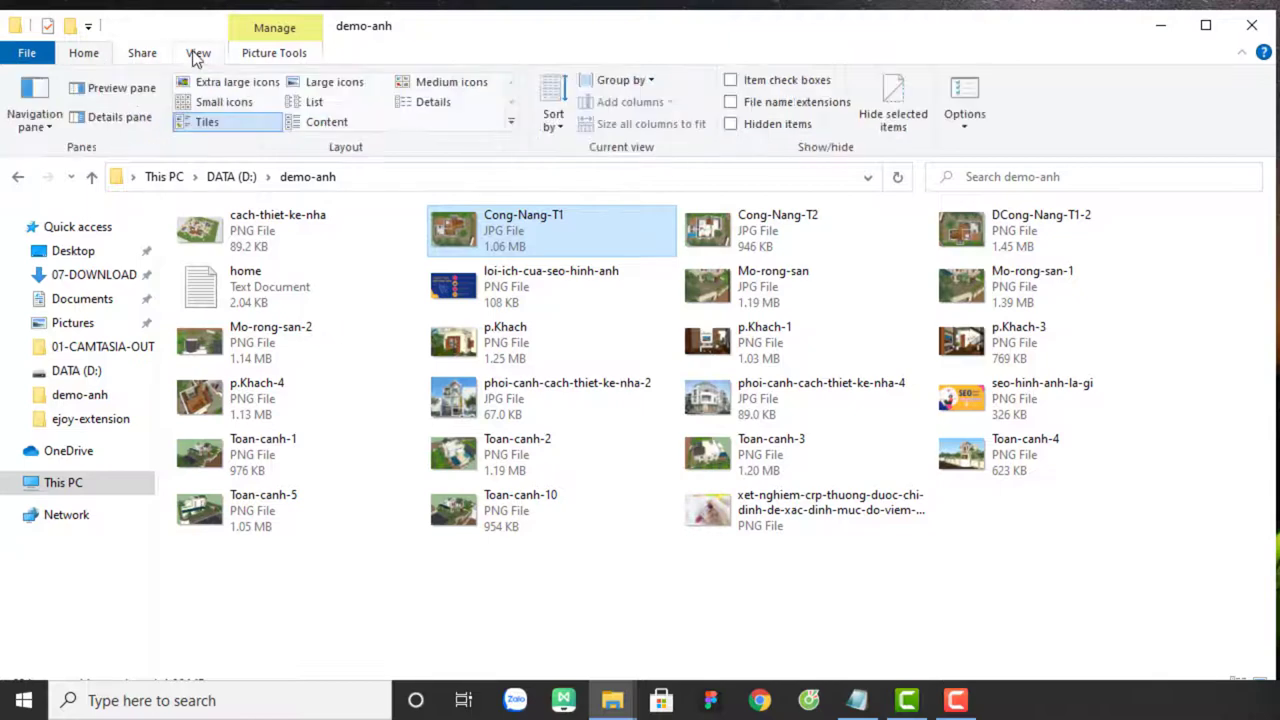
left_click(945, 100)
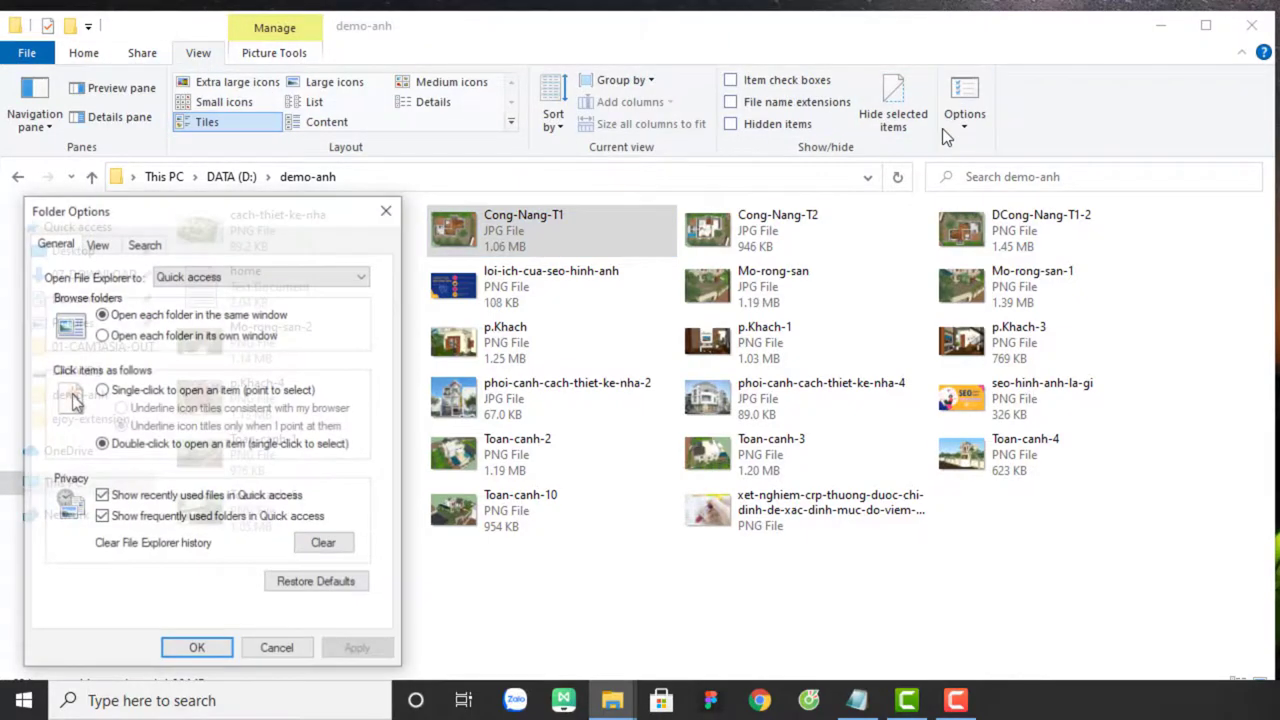
left_click(96, 243)
left_click(78, 411)
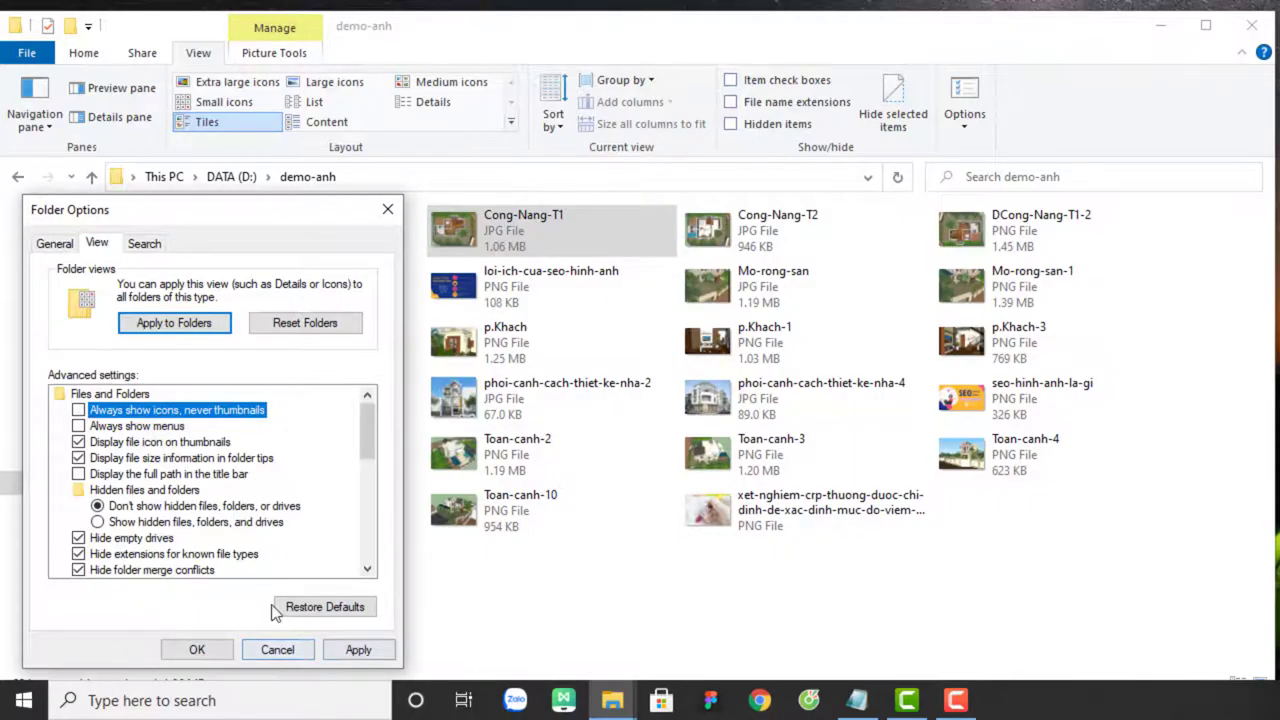
left_click(79, 411)
left_click(350, 649)
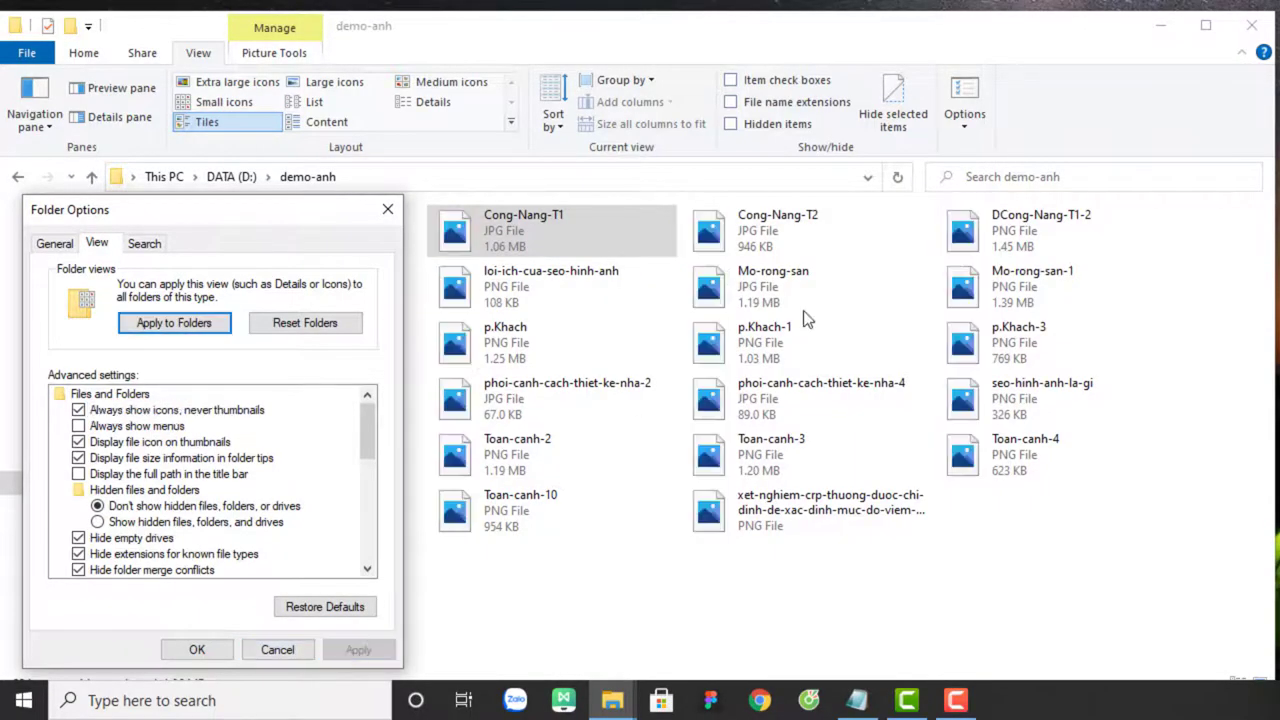
- Turn off "Always show icons, never thumbnails", apply the change and close the folder options
left_click(79, 411)
left_click(365, 652)
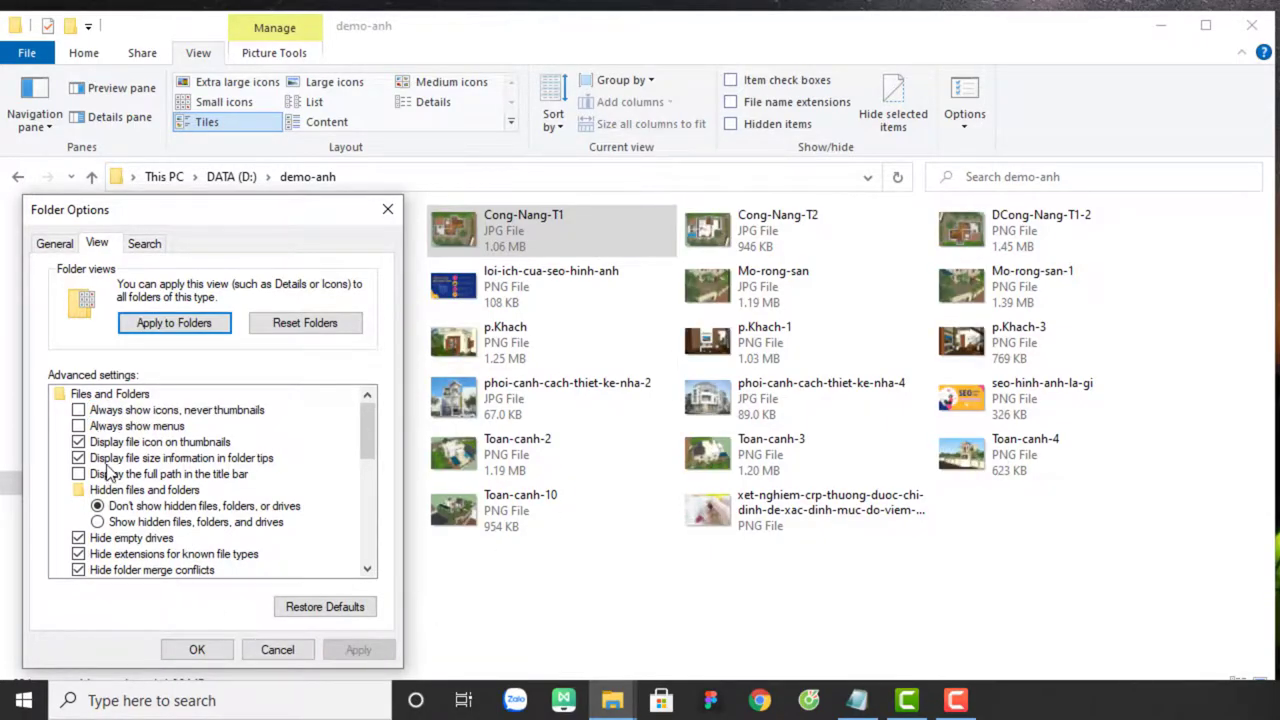
key("Return")
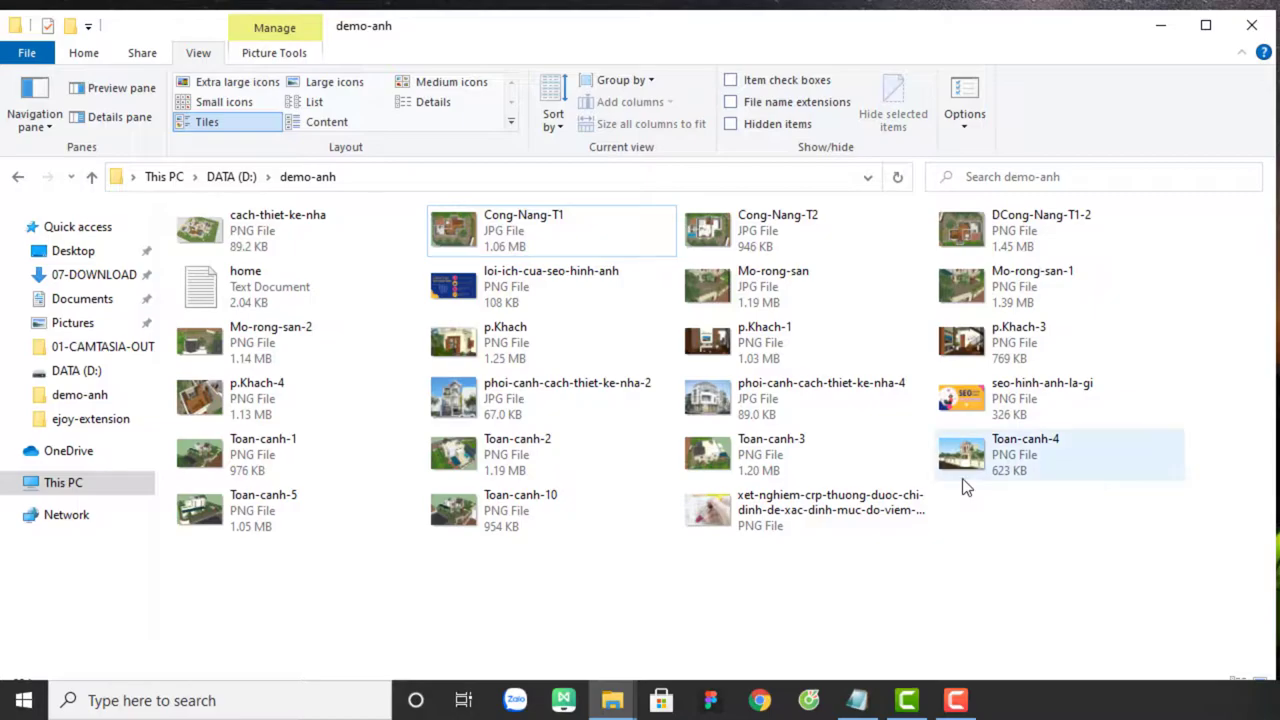